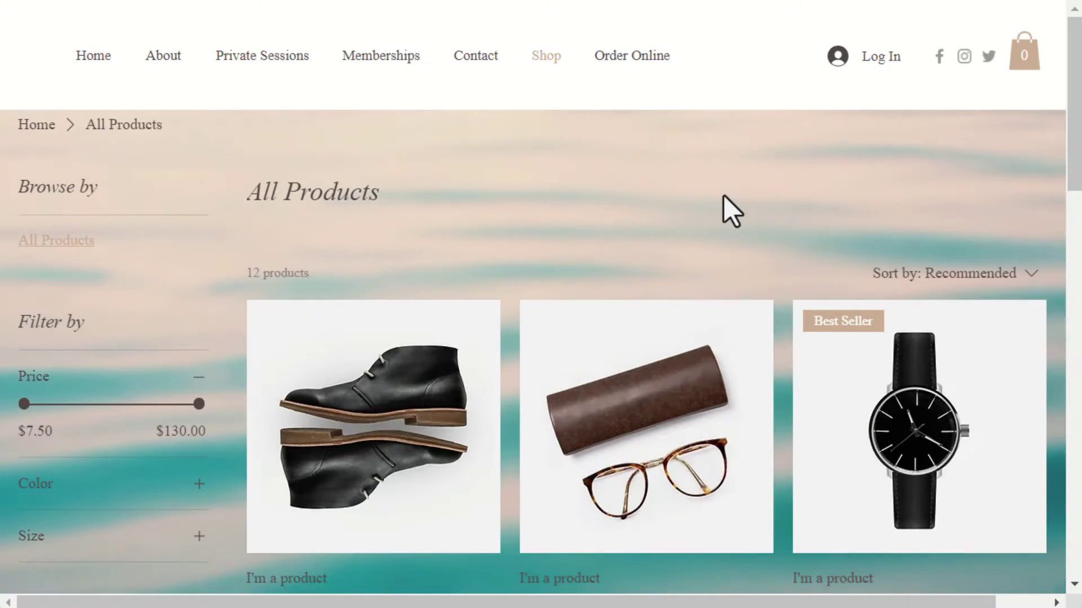
Sign in to the shop with a Google account so the Become An Affiliate! widget appears.
scroll(724, 197, down, 3)
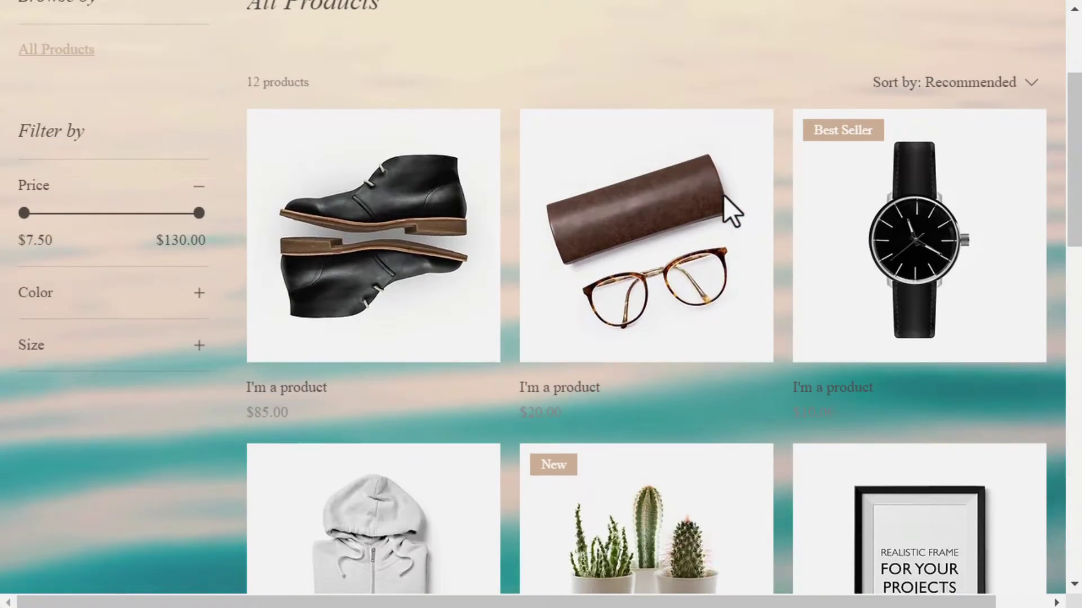
scroll(724, 195, down, 4)
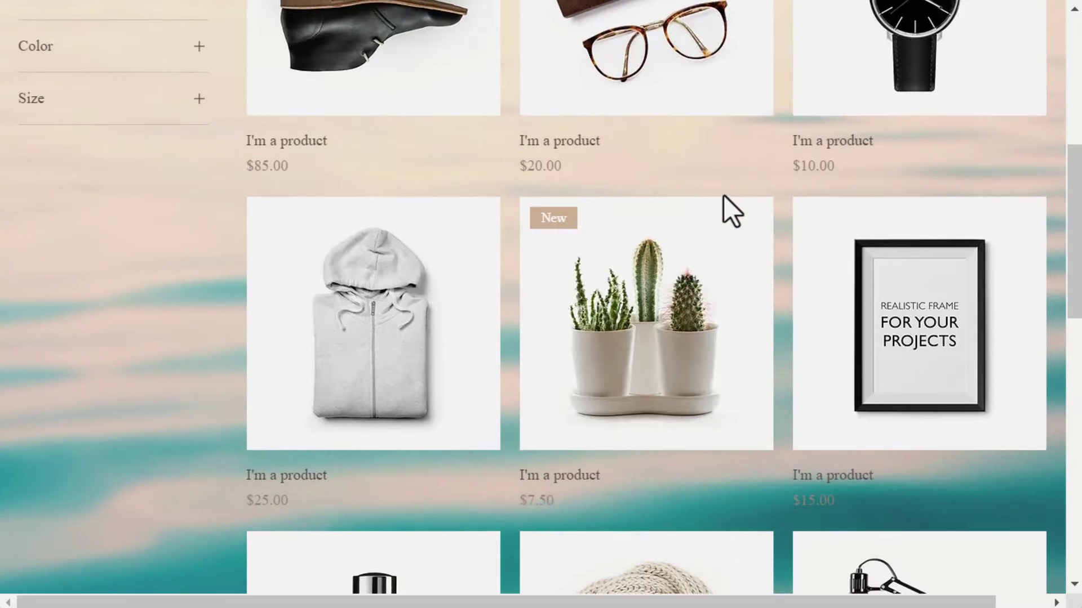
scroll(723, 195, up, 8)
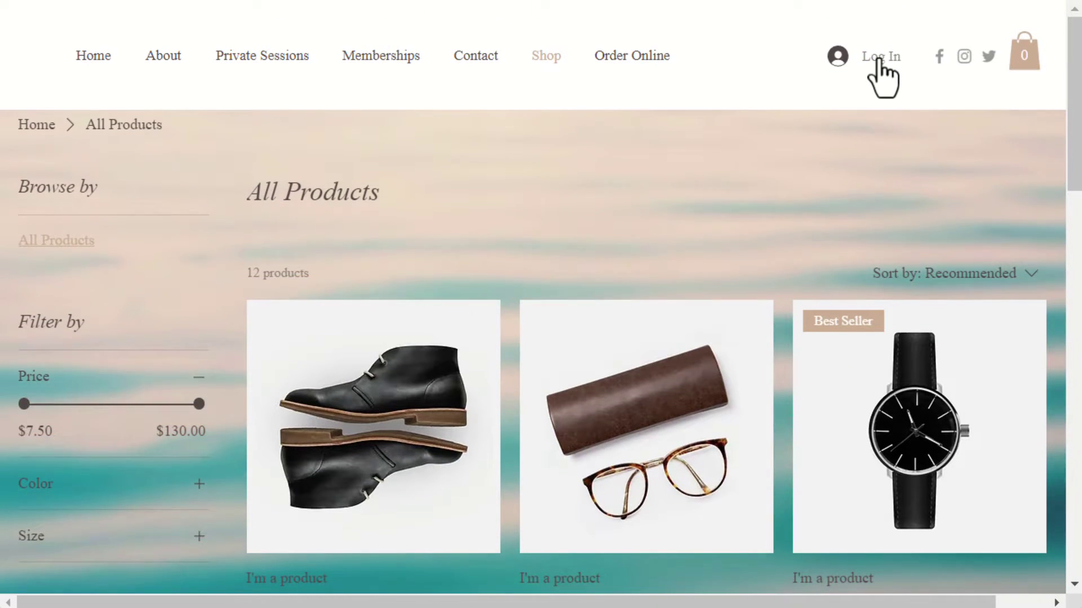
click(878, 60)
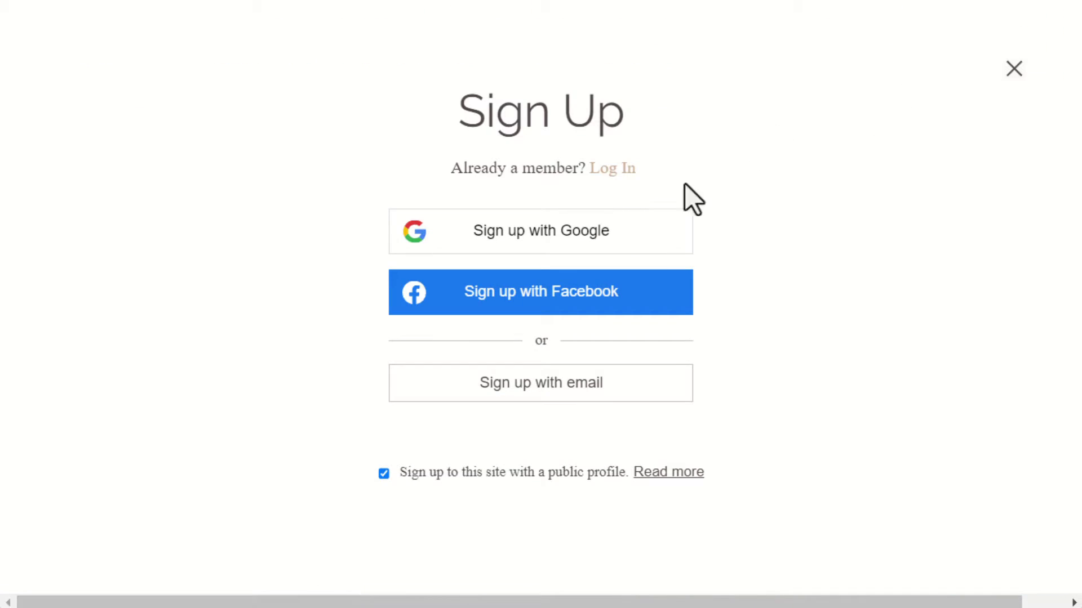
click(605, 222)
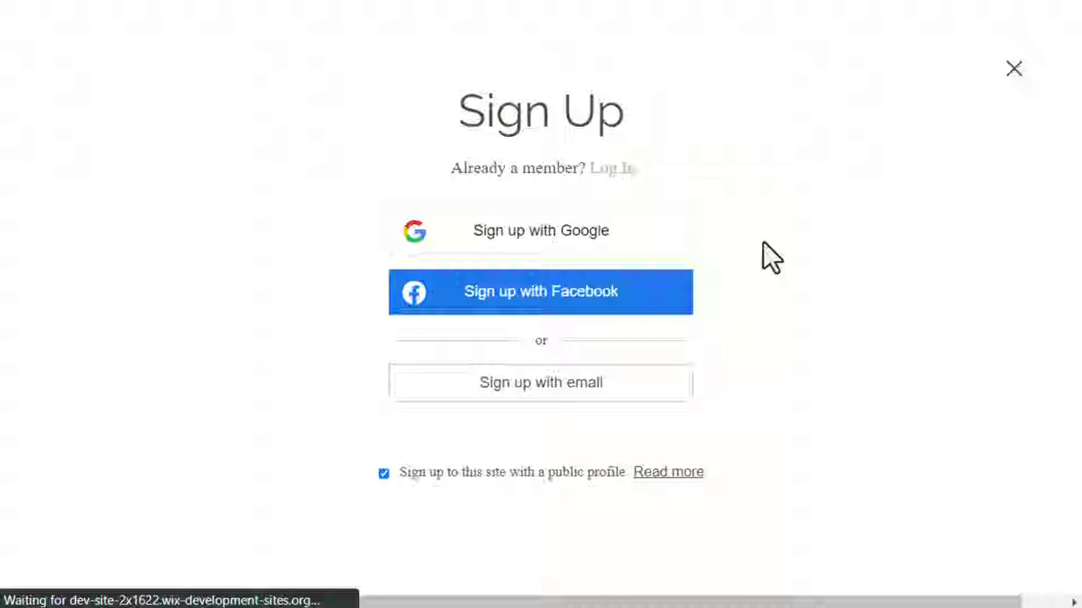
scroll(763, 242, down, 3)
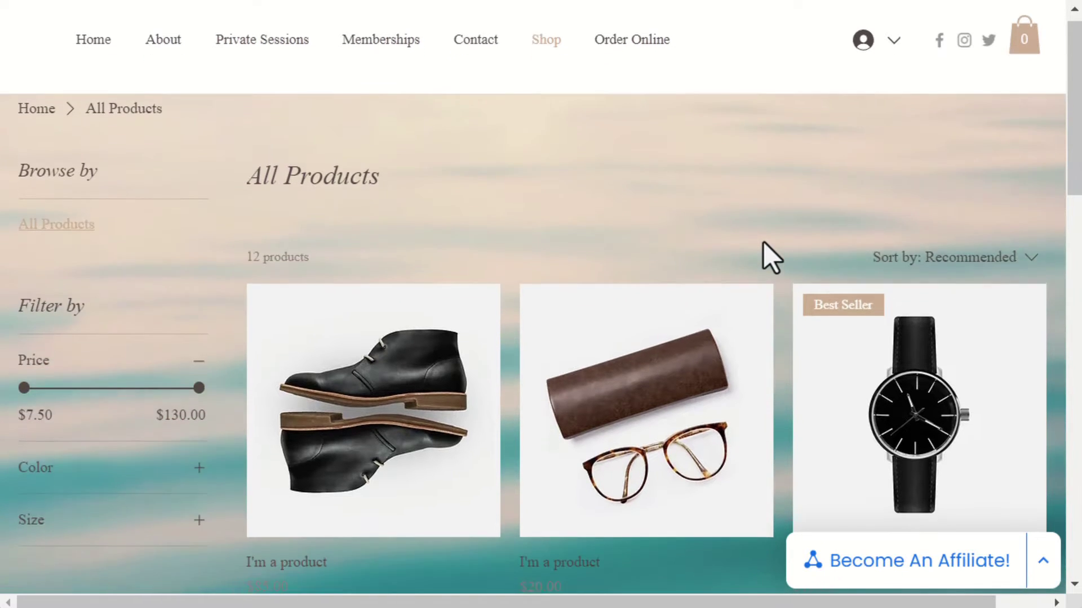
scroll(763, 242, up, 3)
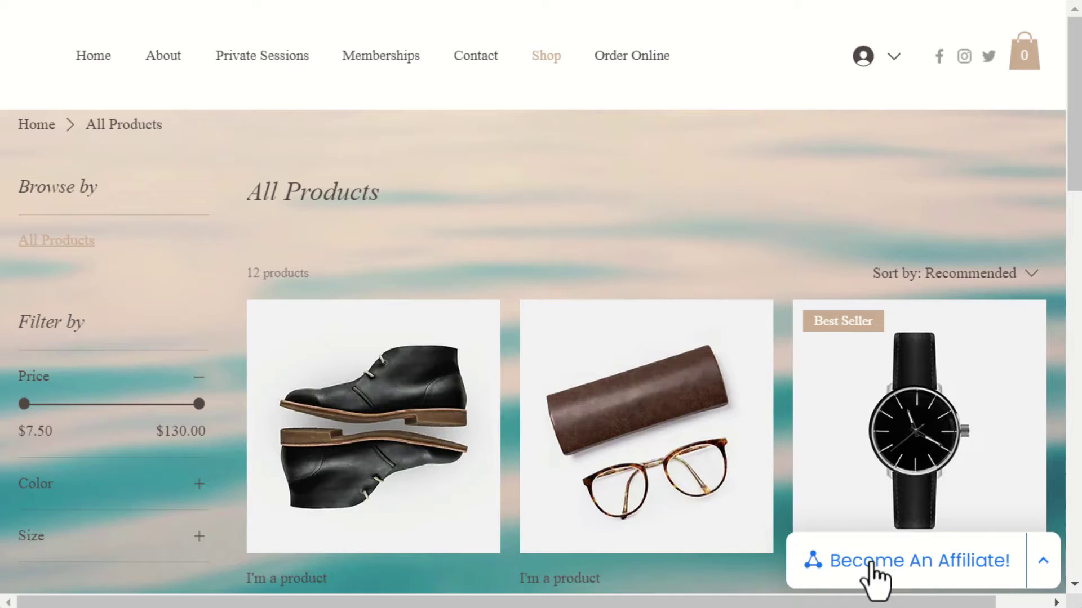
Sign up as an affiliate through the Become An Affiliate! widget and open the Affiliate Portal.
click(870, 560)
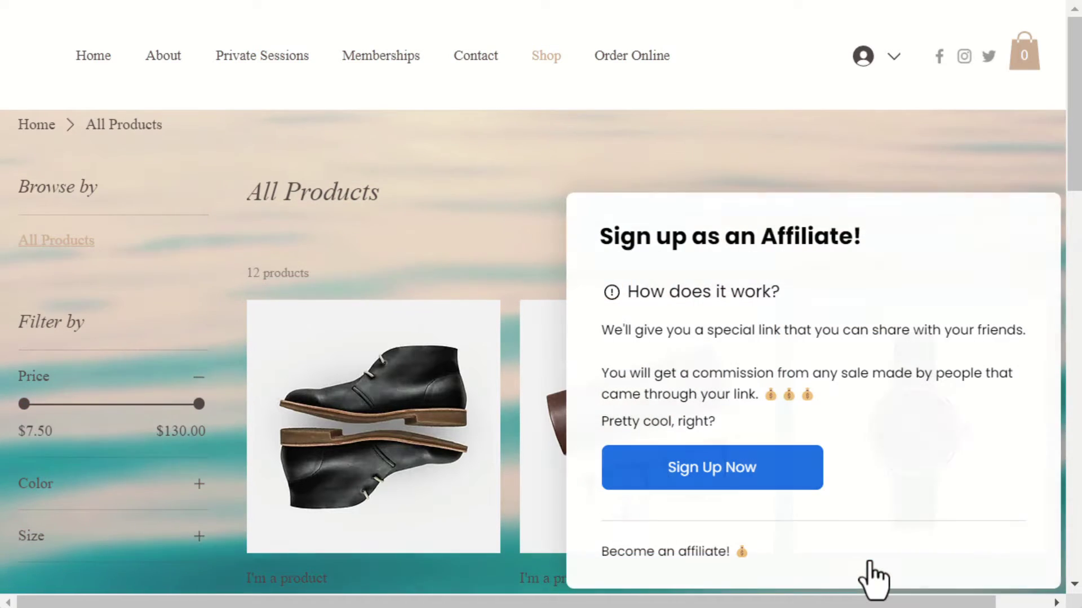
click(727, 468)
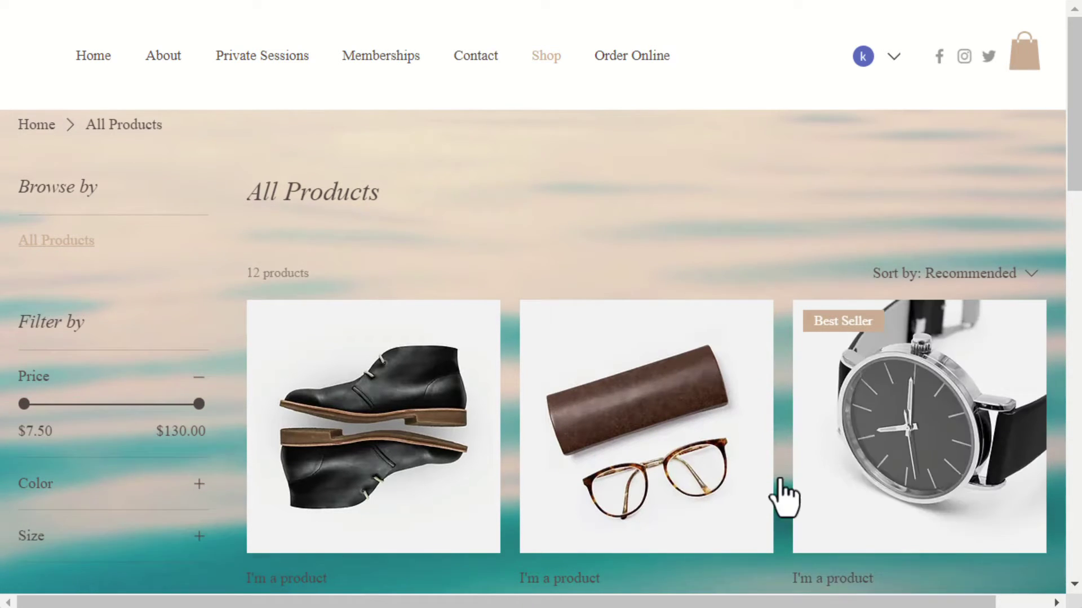
click(845, 559)
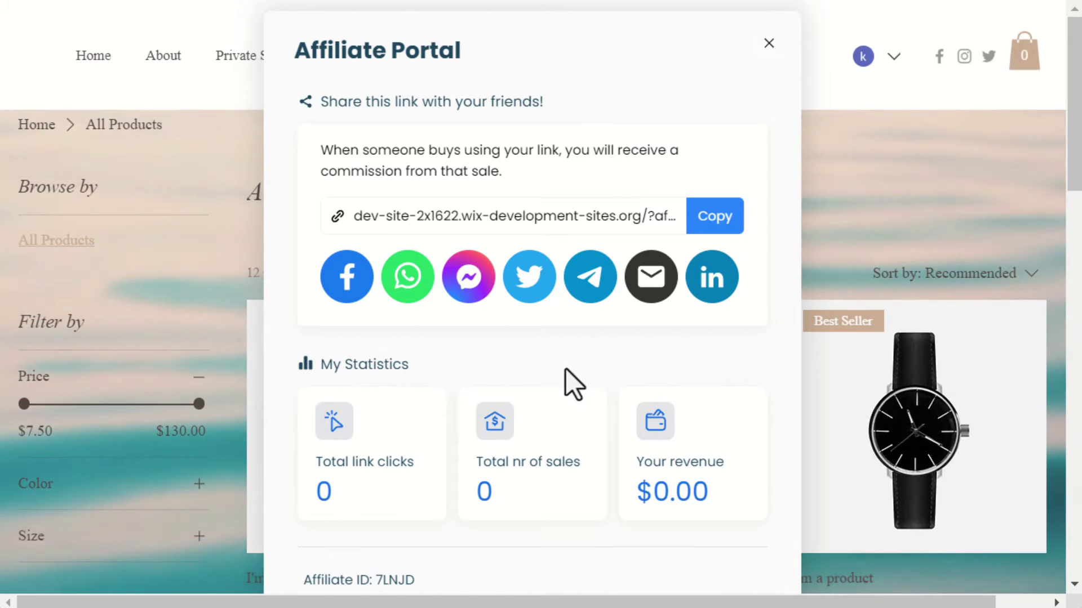
Copy the personal affiliate link and load it in a new Chrome Incognito window.
click(706, 221)
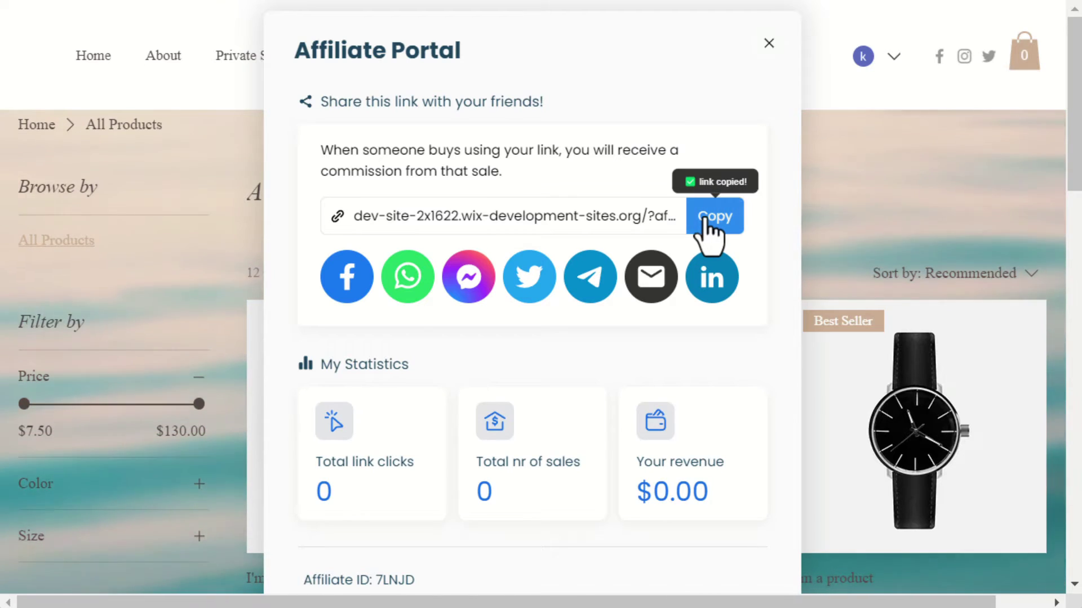
key(ctrl+shift+n)
key(ctrl+v)
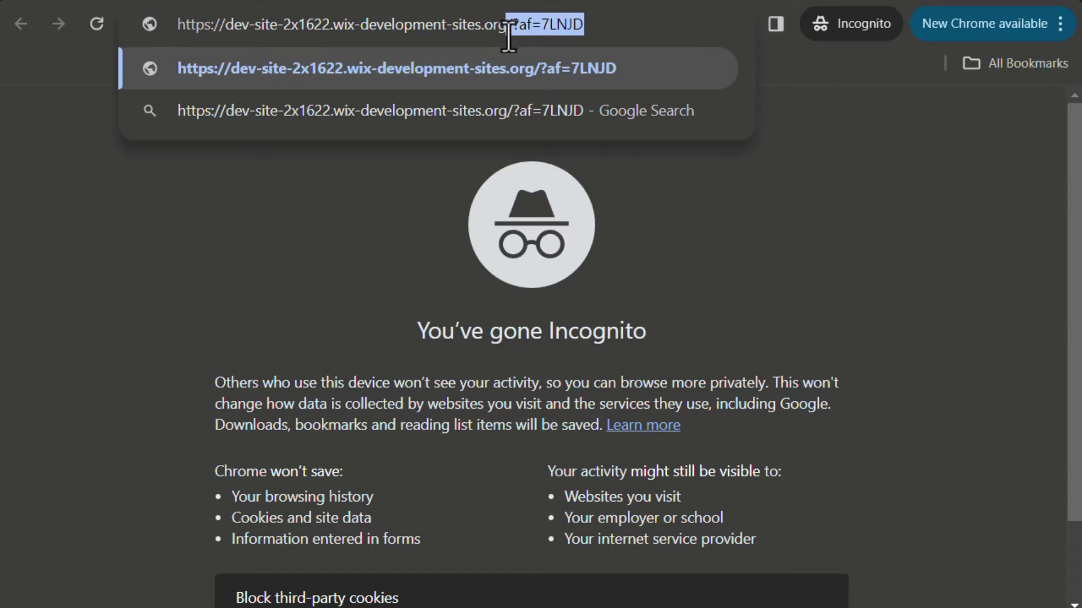
key(Return)
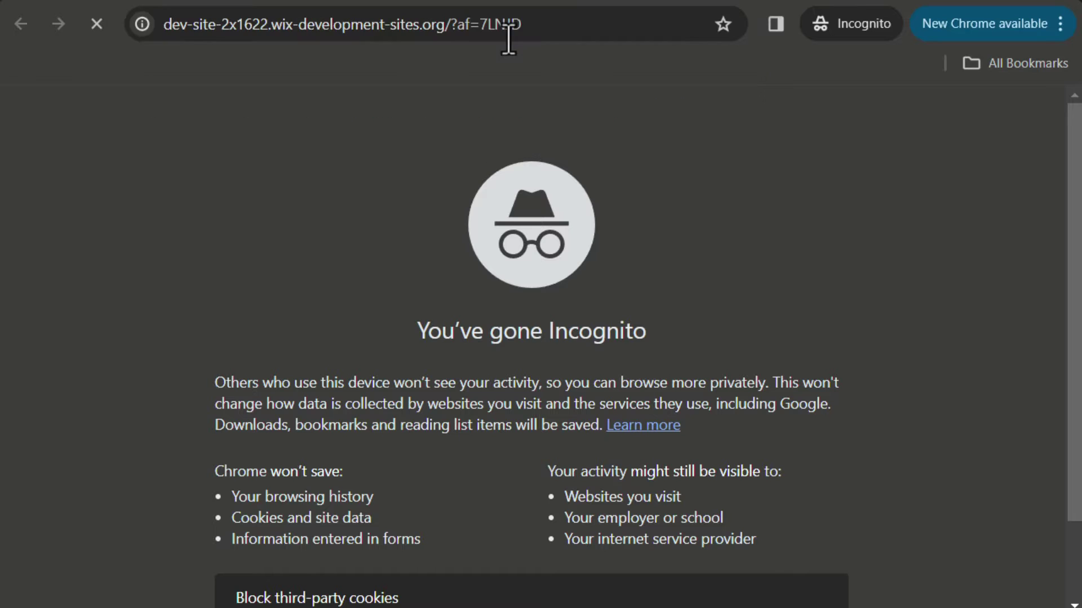
Go fullscreen and browse Private Sessions, showing Ashtanga Yoga - Advanced level, 1 hr 30 min, $25.
key(F11)
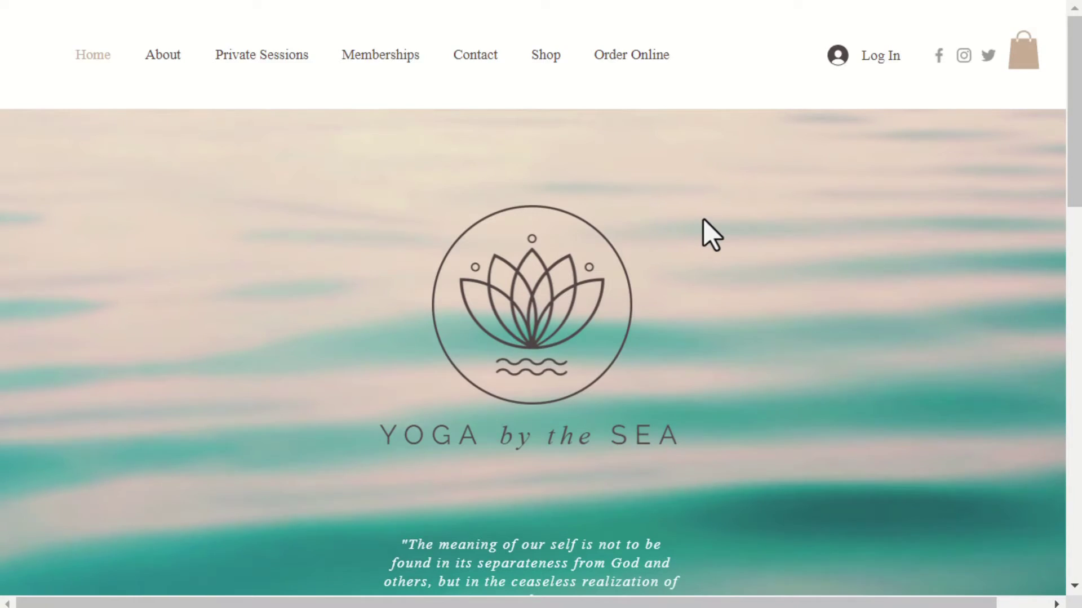
scroll(703, 220, down, 3)
scroll(704, 218, up, 4)
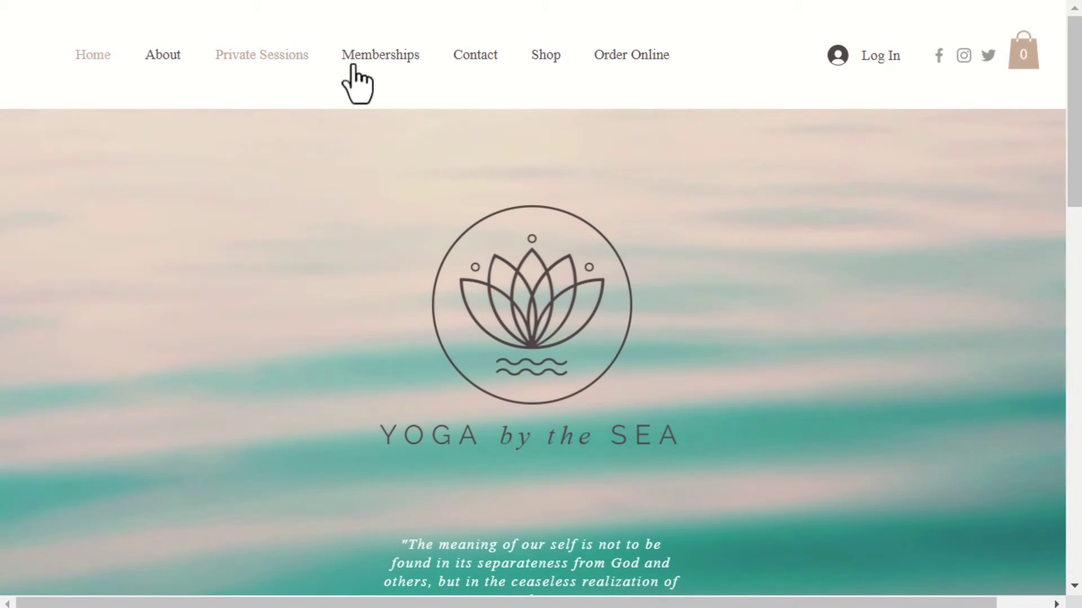
click(294, 65)
scroll(554, 132, down, 3)
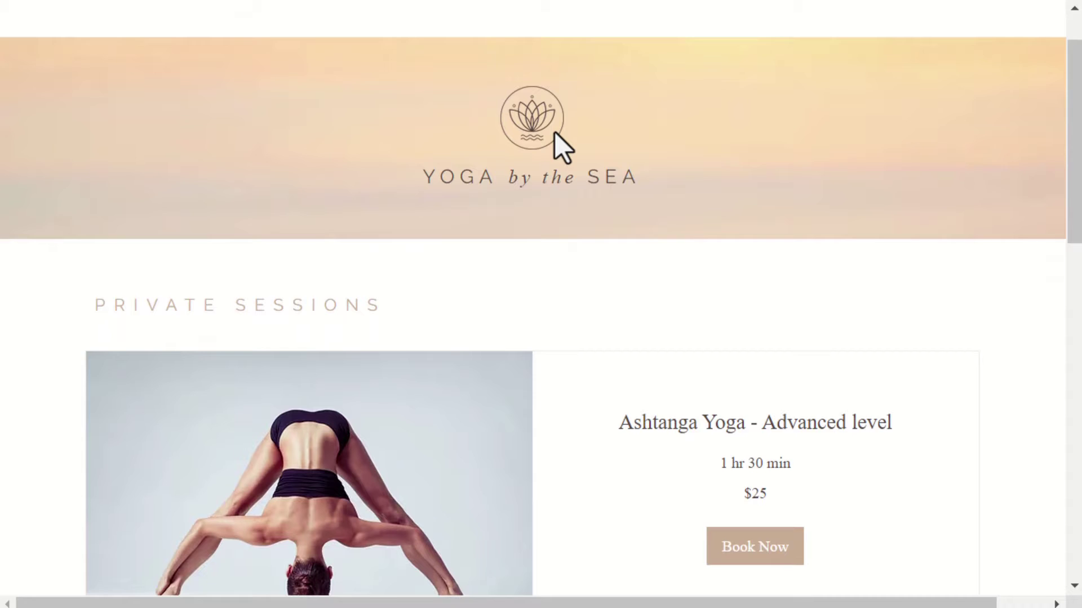
scroll(554, 132, down, 3)
scroll(555, 132, up, 6)
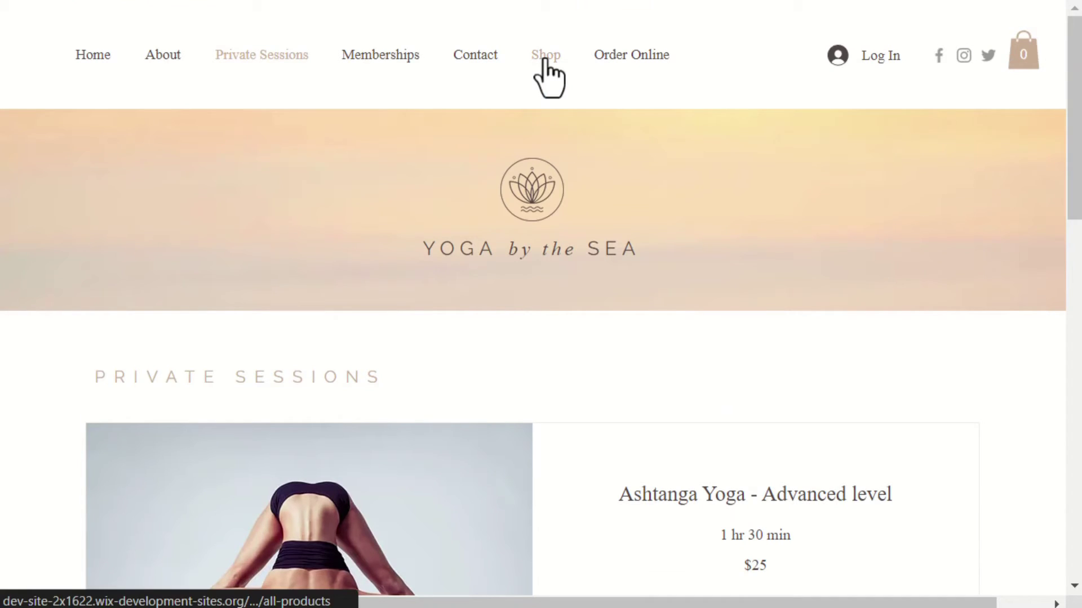
Open the cactus product page from the shop's All Products listing.
click(549, 66)
scroll(638, 173, down, 3)
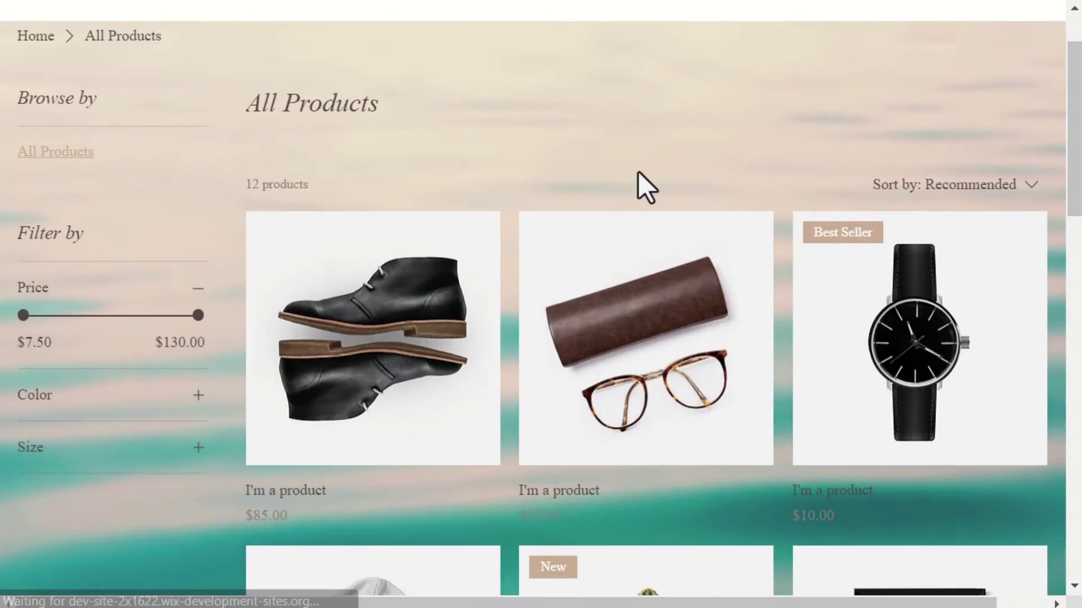
scroll(638, 171, down, 3)
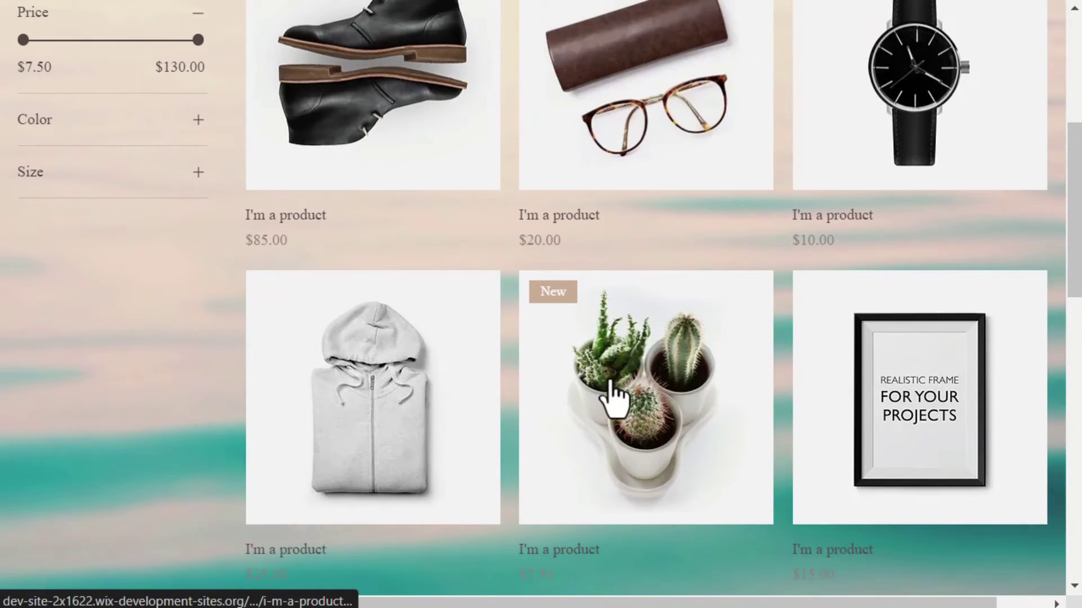
click(614, 397)
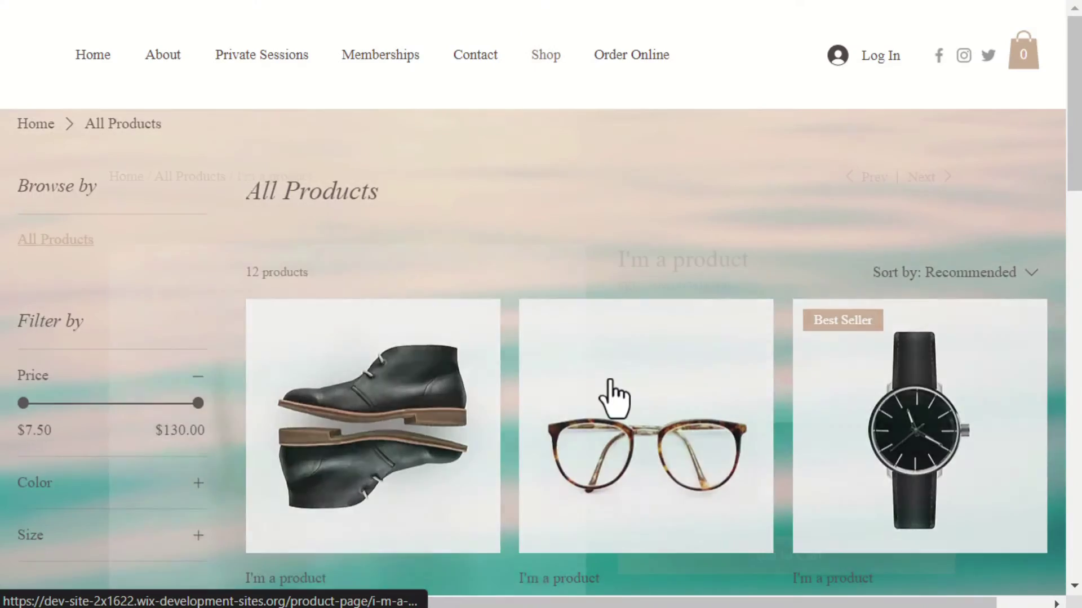
scroll(614, 397, down, 1)
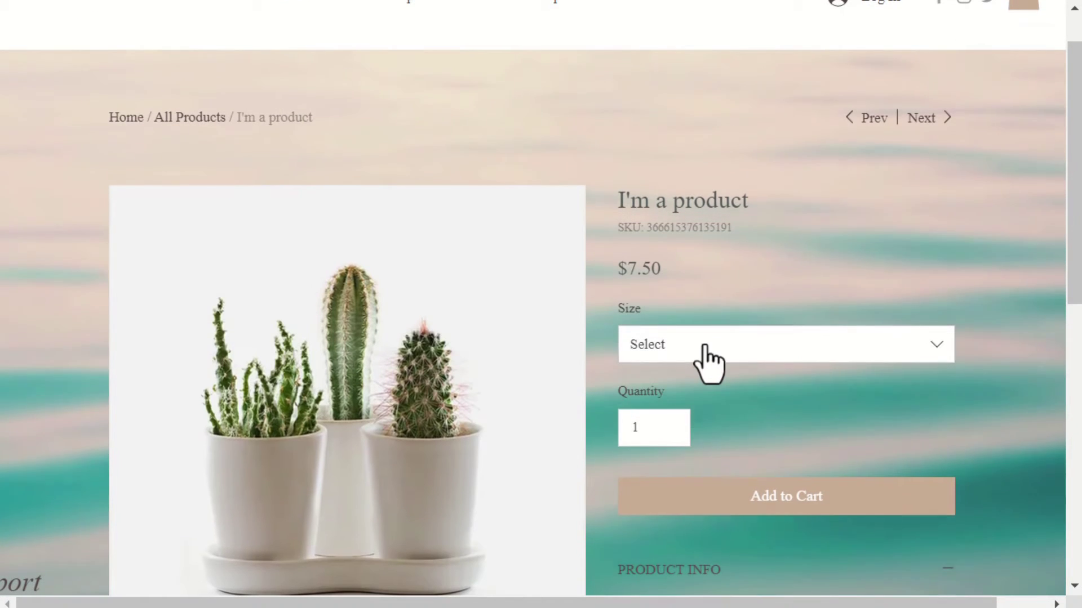
Add the cactus in Small size ($7.50) to the cart and view the cart page.
click(705, 360)
click(692, 392)
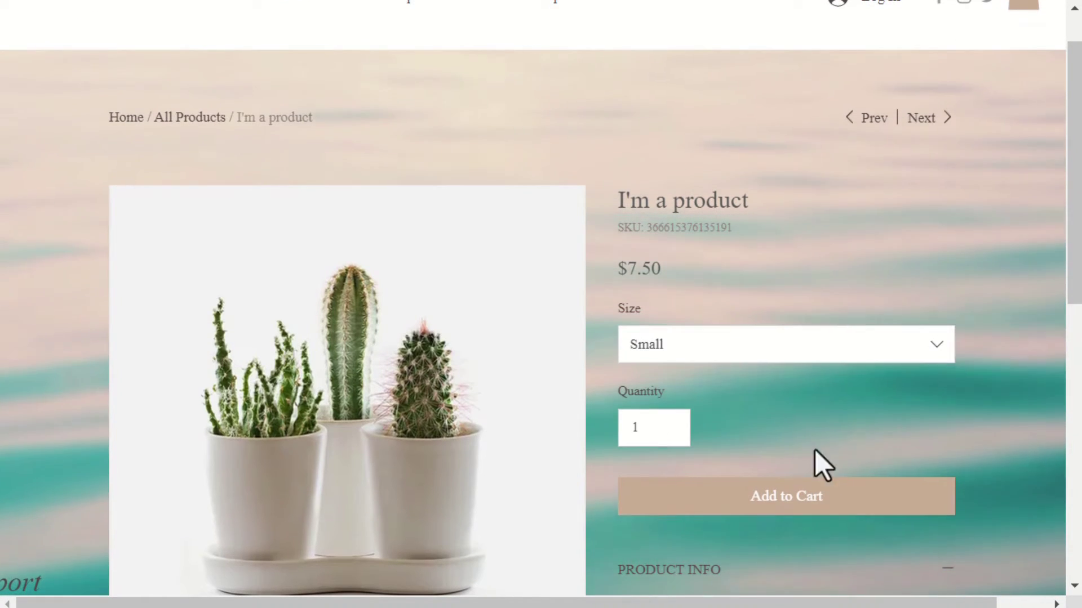
click(837, 496)
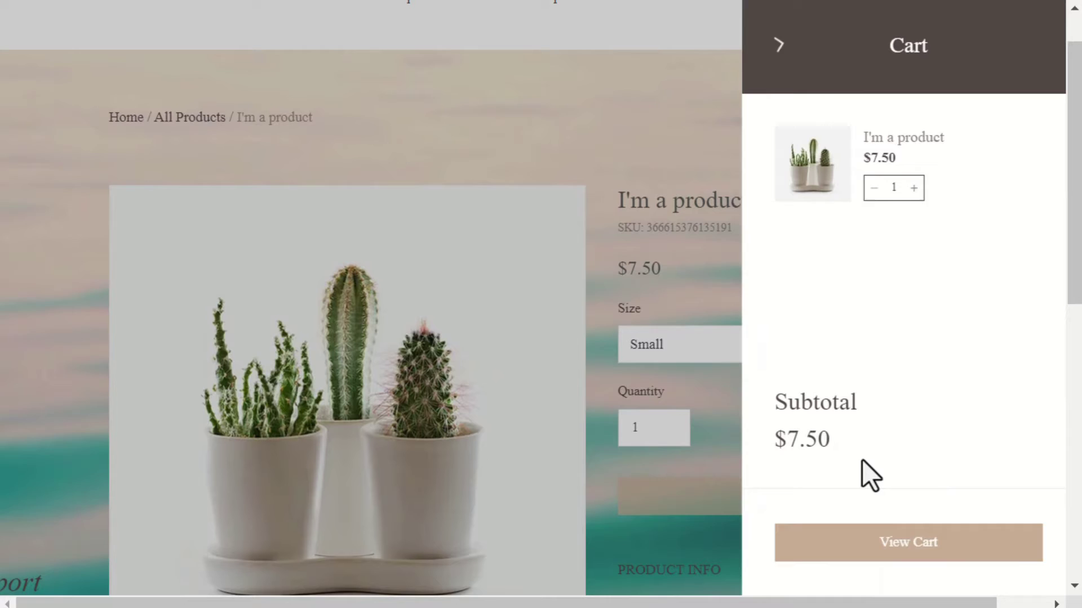
click(901, 543)
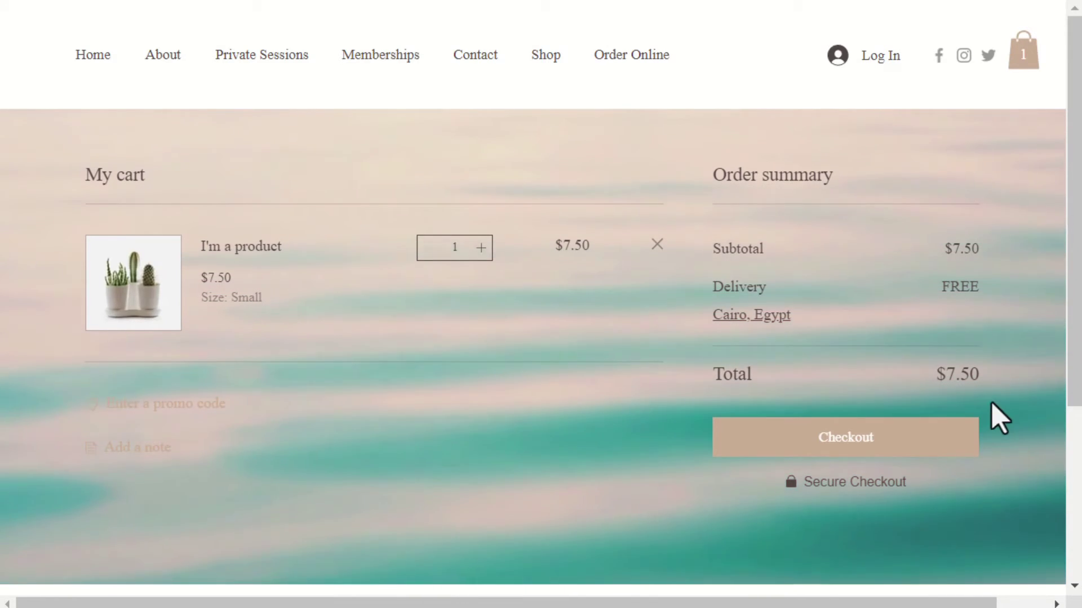
Check out with free shipping and place the $7.50 order for the Small cactus.
click(886, 437)
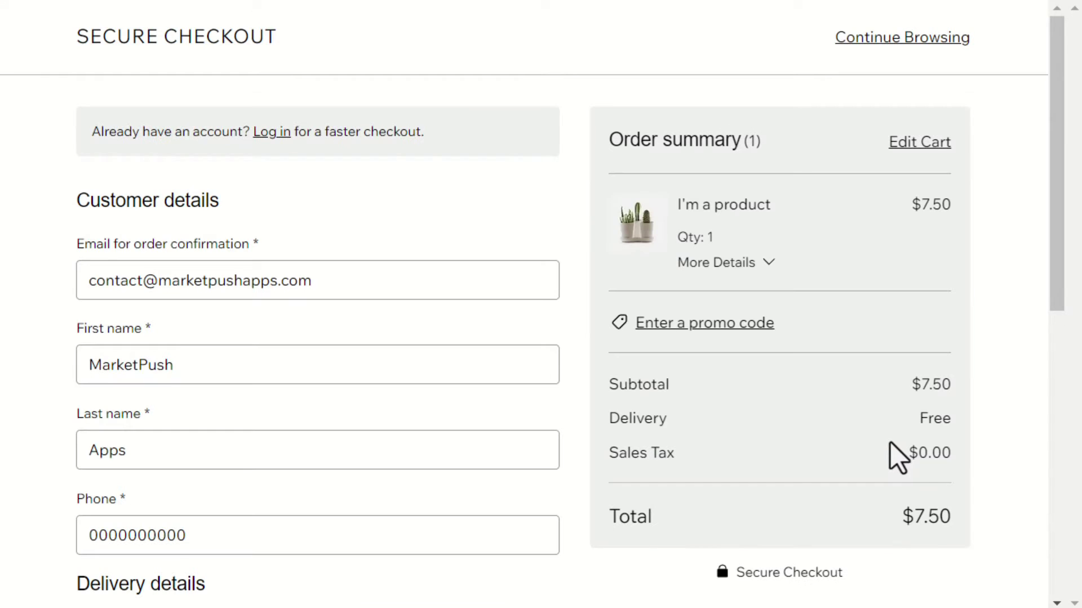
scroll(891, 443, down, 4)
scroll(890, 443, up, 4)
scroll(890, 443, down, 5)
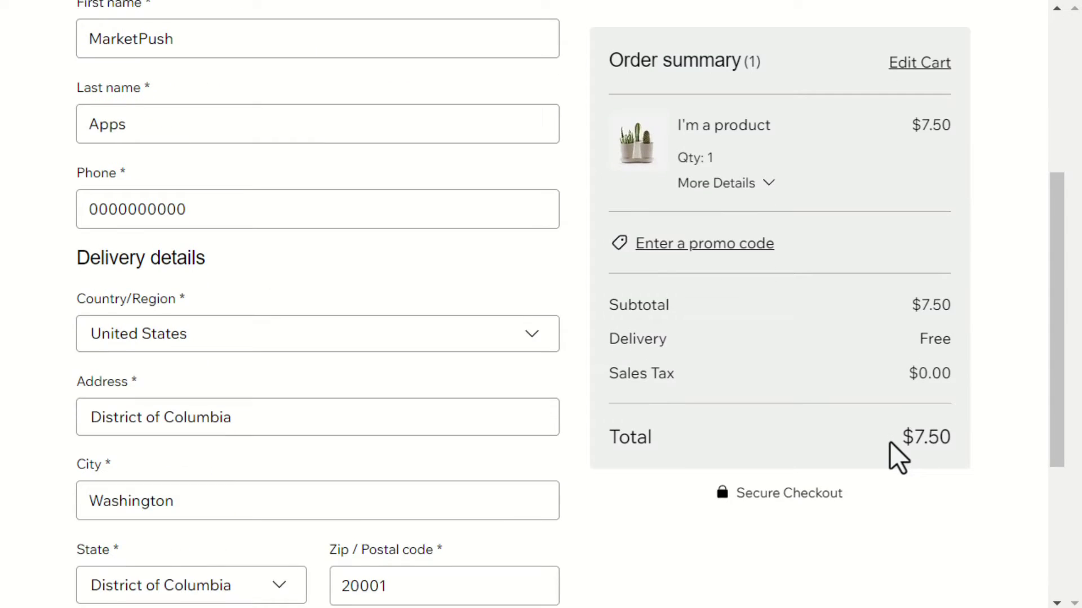
scroll(891, 443, down, 3)
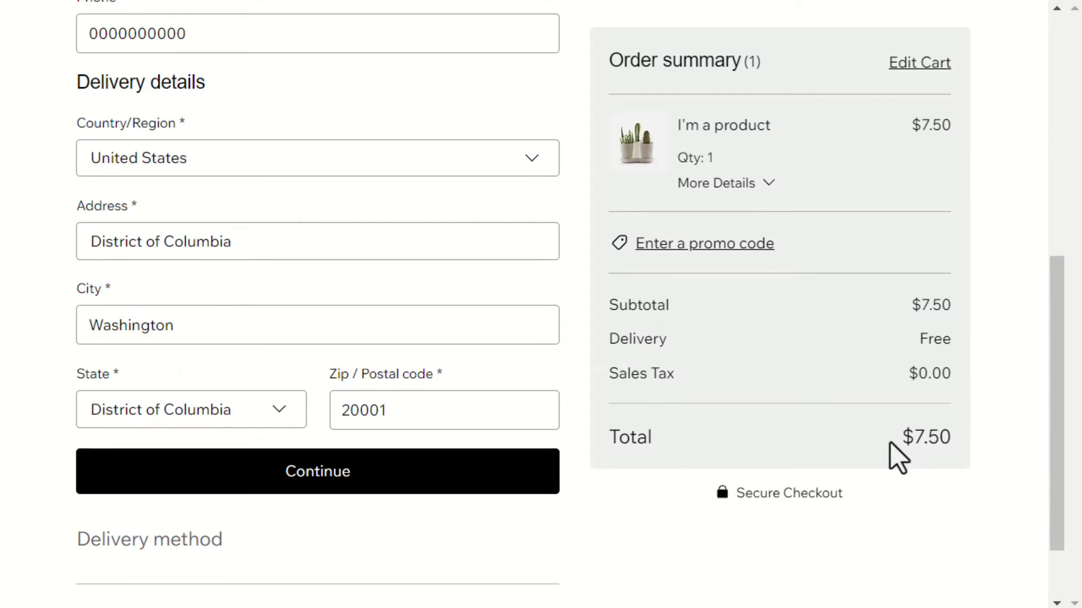
click(505, 468)
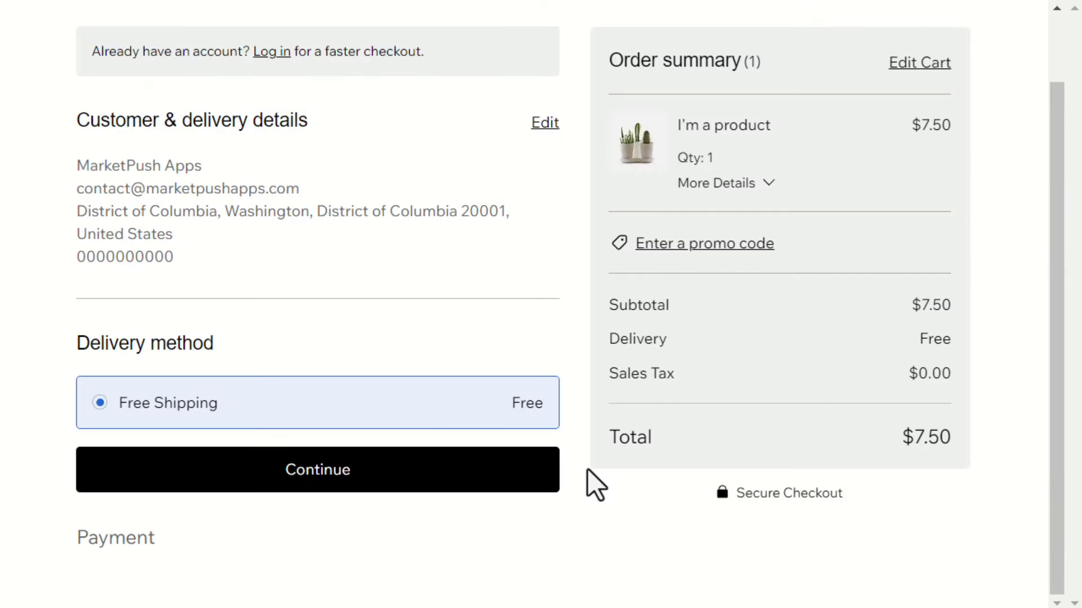
click(521, 479)
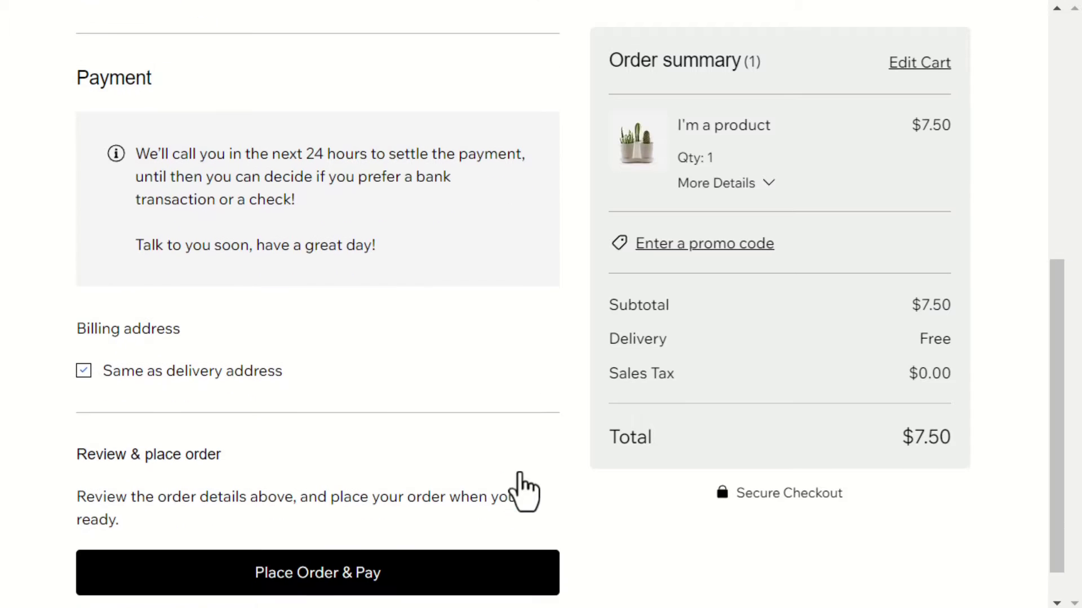
click(502, 527)
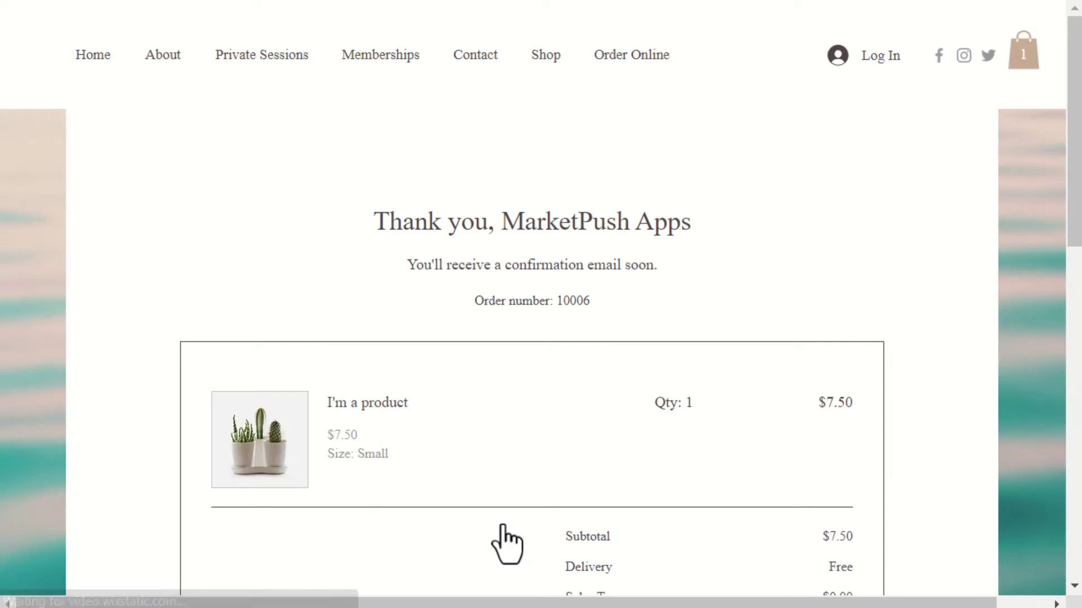
Scroll the order confirmation and open the Affiliate Builder dashboard via the Affiliate Portal widget.
scroll(504, 541, down, 4)
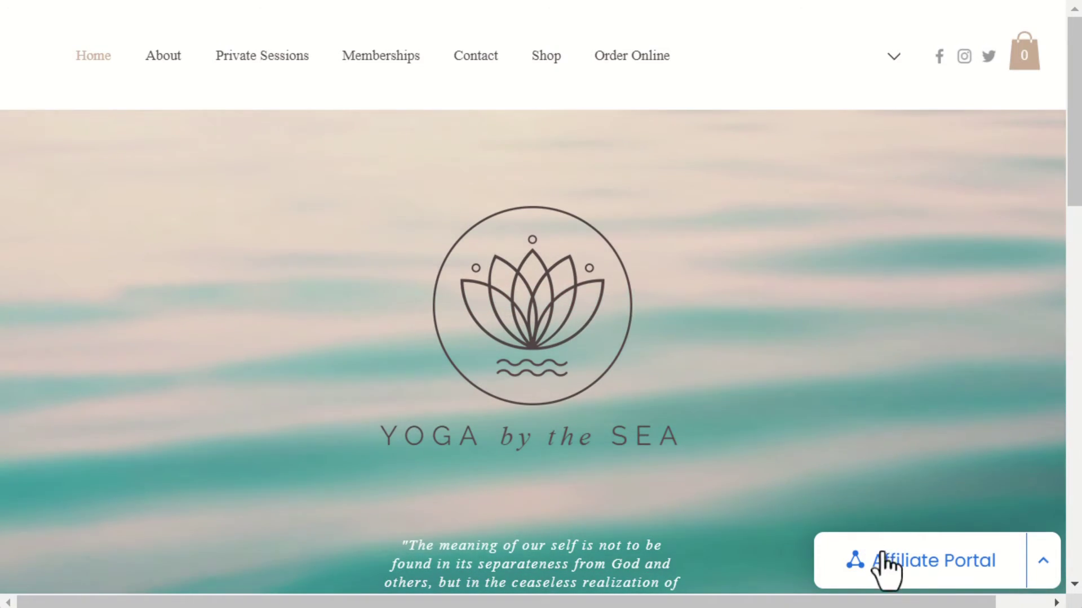
click(896, 575)
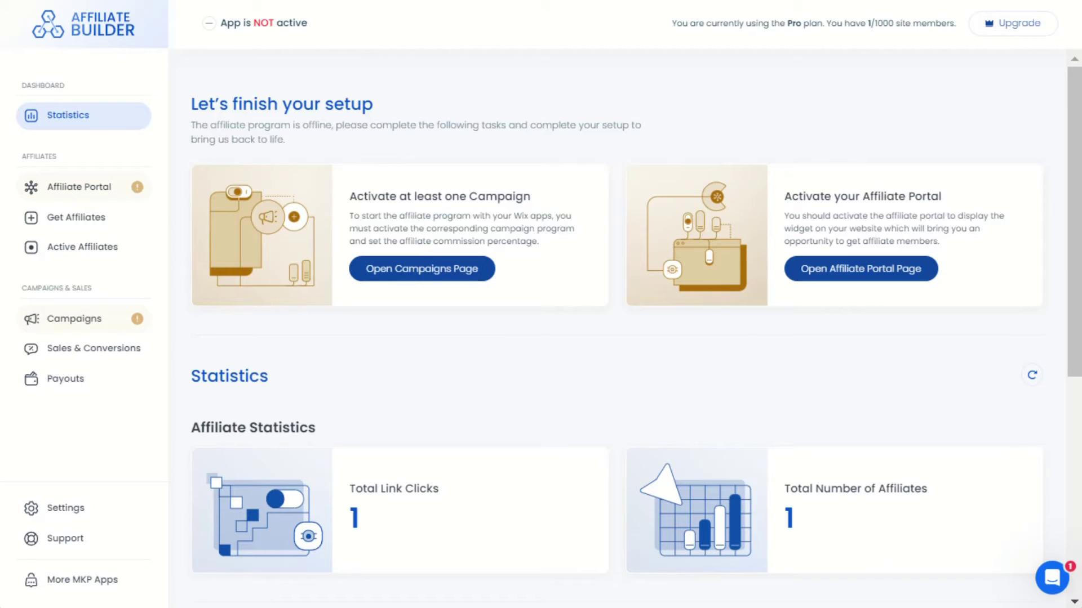
Switch on the Store orders campaign at 10% commission in Campaigns.
scroll(449, 97, down, 2)
scroll(448, 96, up, 2)
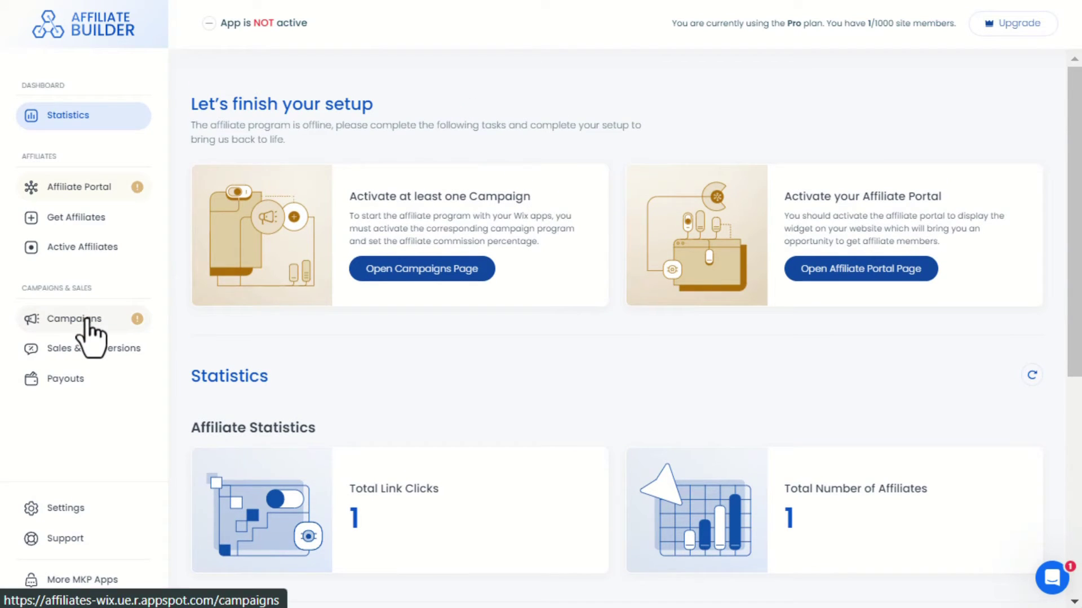
click(91, 334)
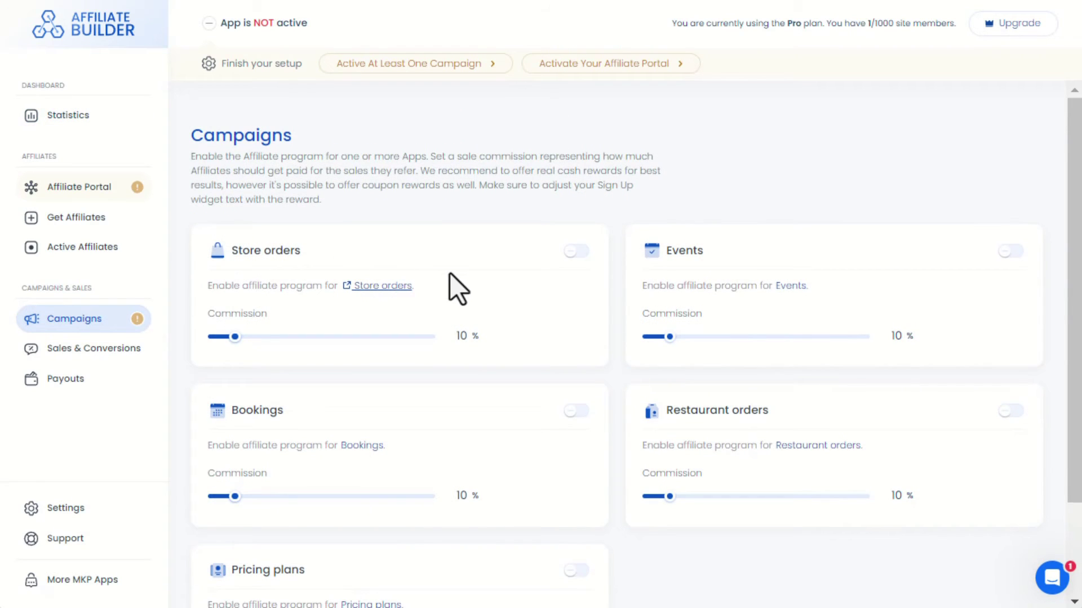
scroll(450, 273, down, 2)
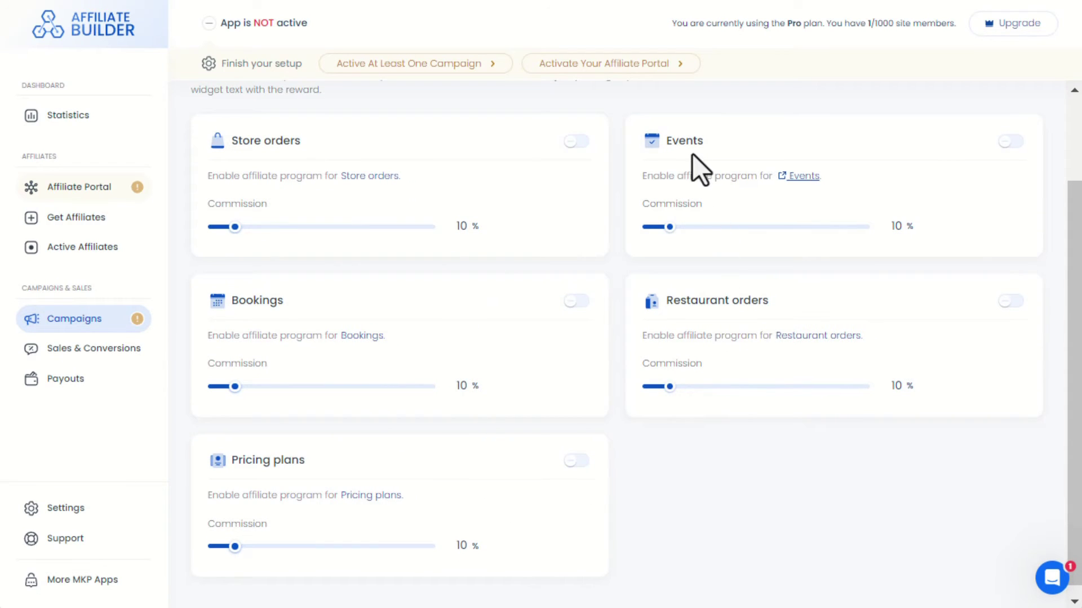
click(576, 142)
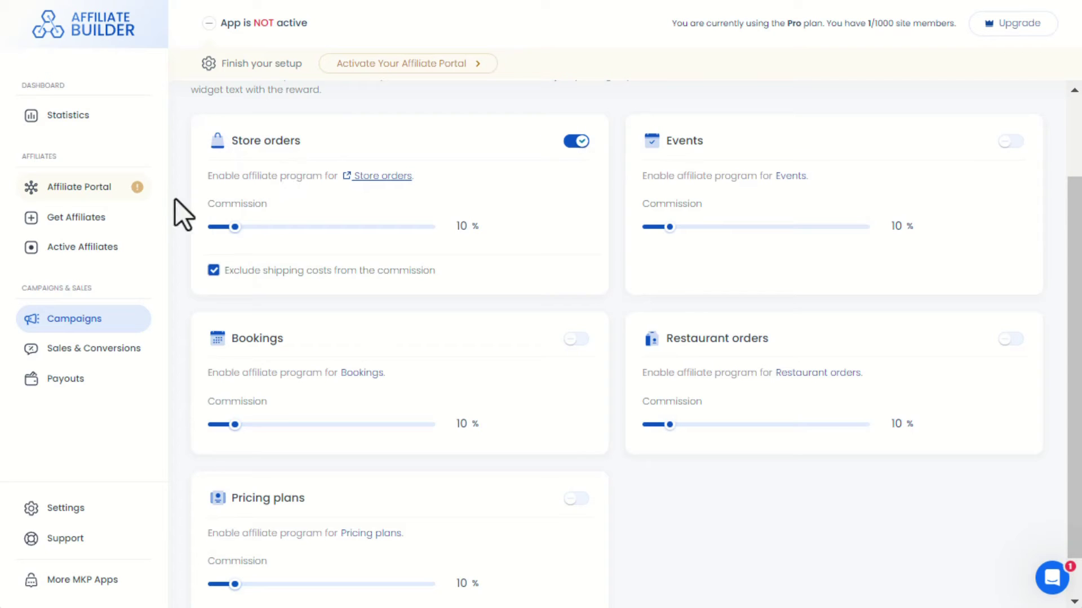
click(100, 208)
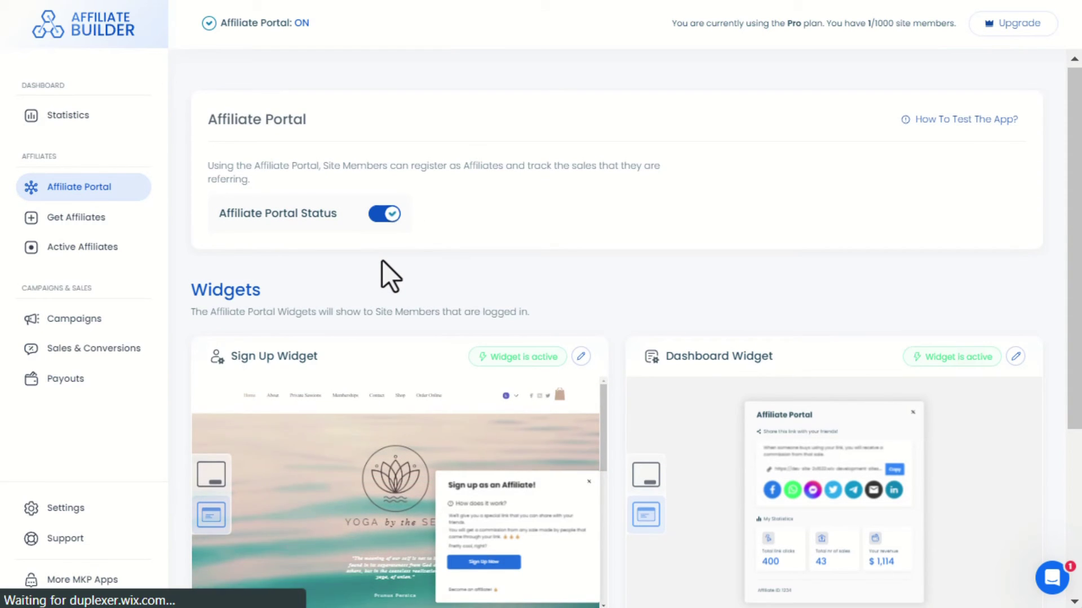
Set the Sign Up and Dashboard widgets to 'Display only on some page(s)' with /affiliate URLs.
scroll(382, 260, down, 3)
scroll(382, 260, down, 1)
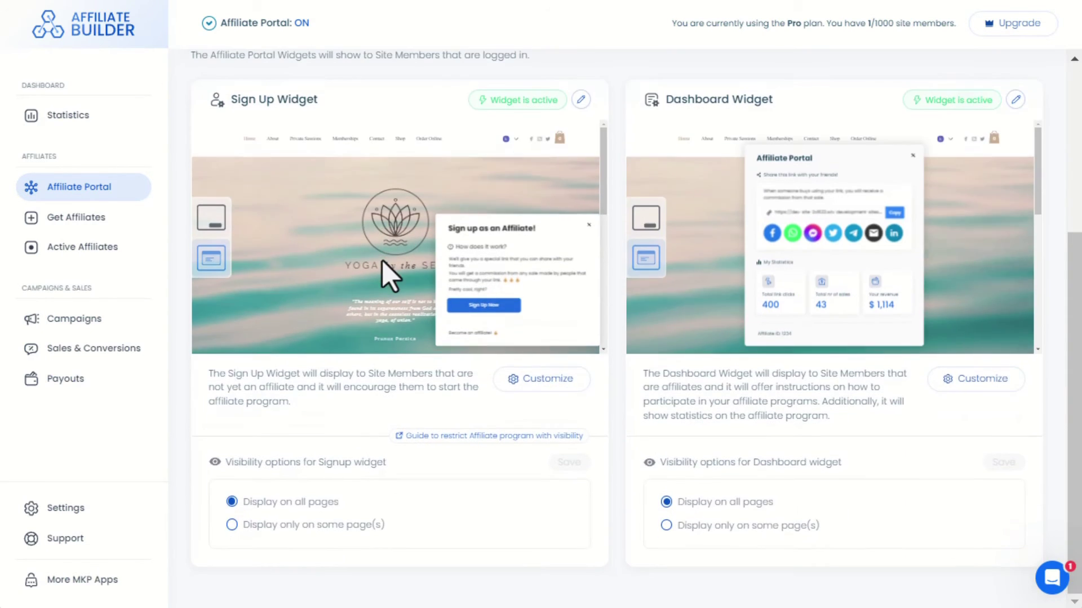
click(300, 524)
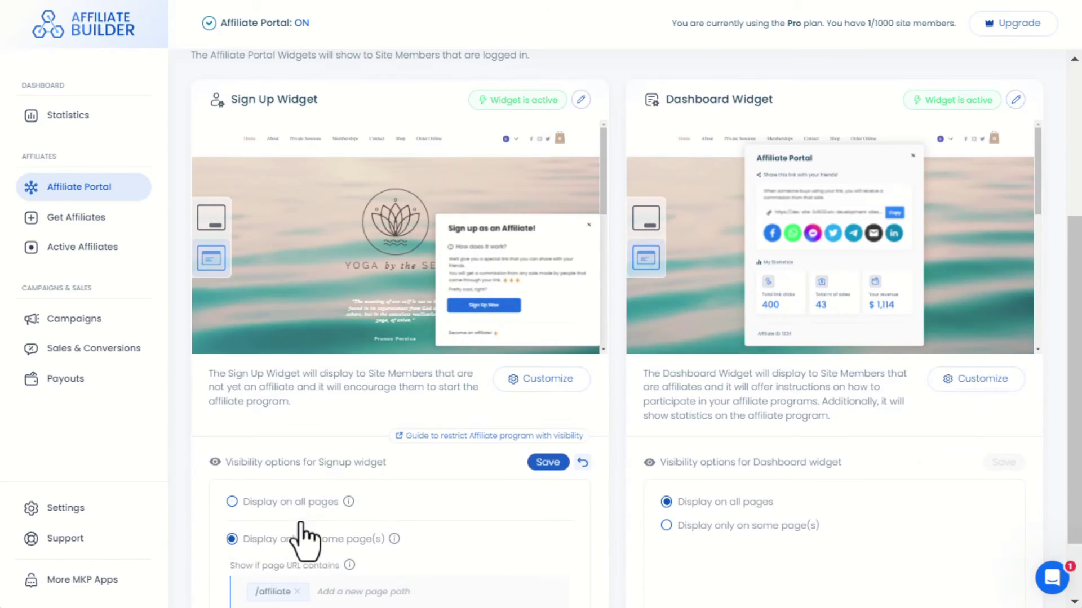
click(666, 526)
scroll(605, 522, down, 1)
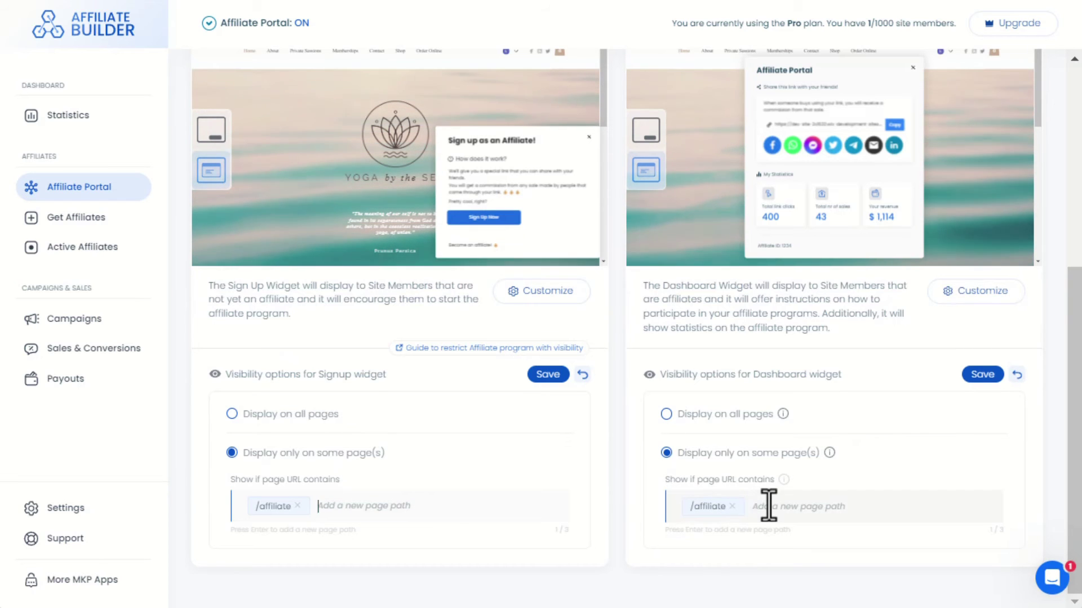
scroll(572, 465, up, 5)
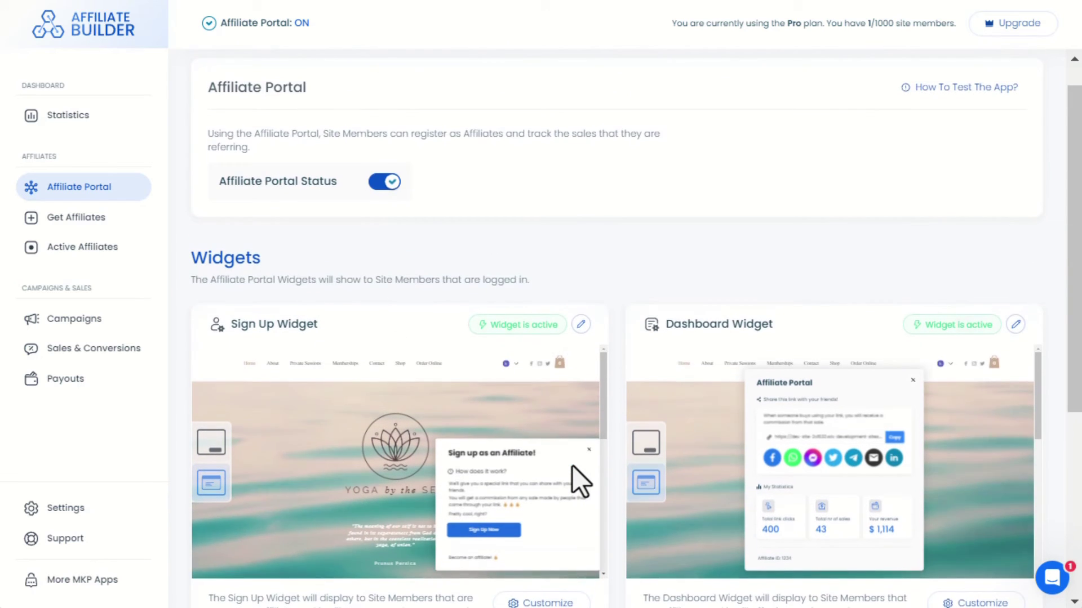
scroll(572, 465, down, 2)
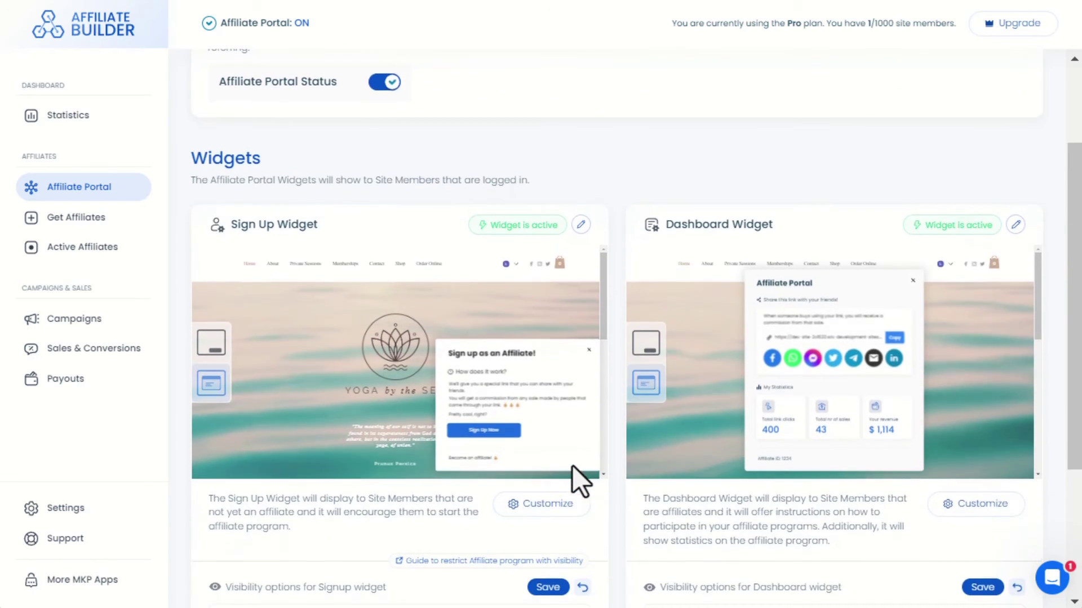
click(551, 505)
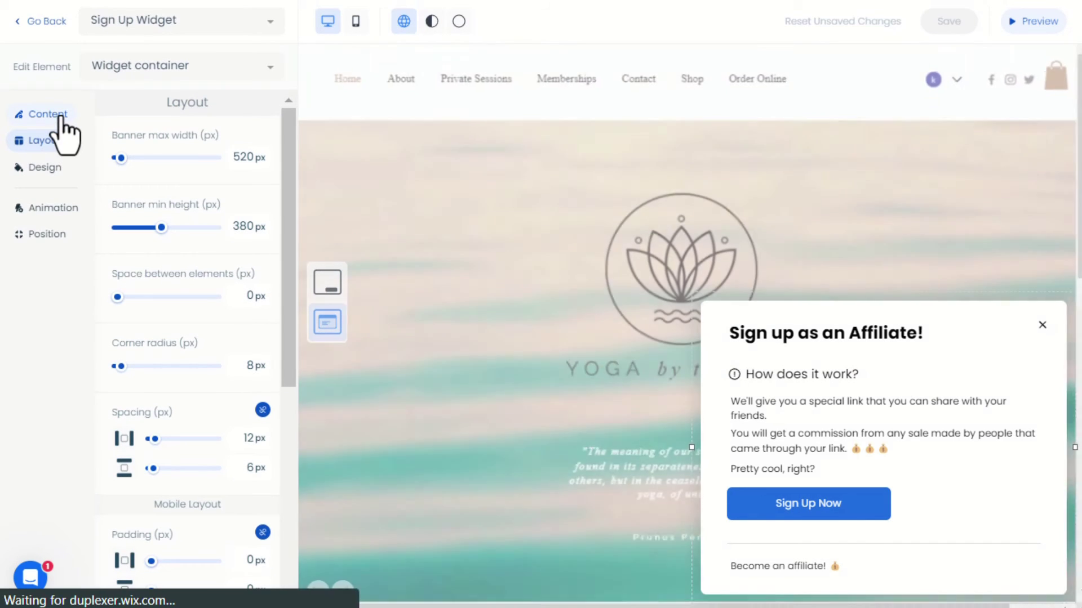
click(60, 122)
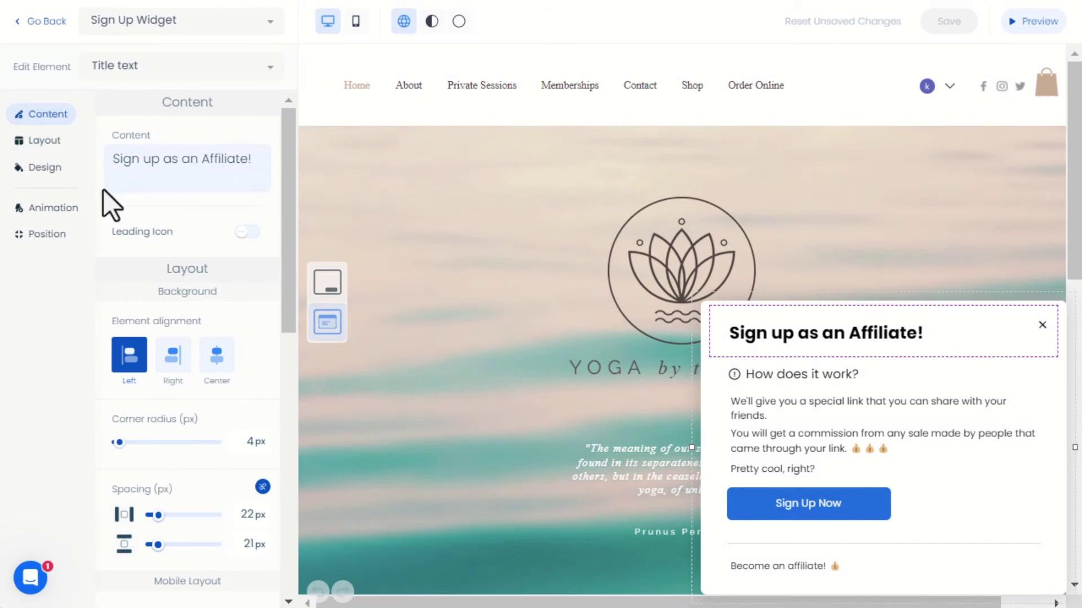
scroll(172, 218, down, 5)
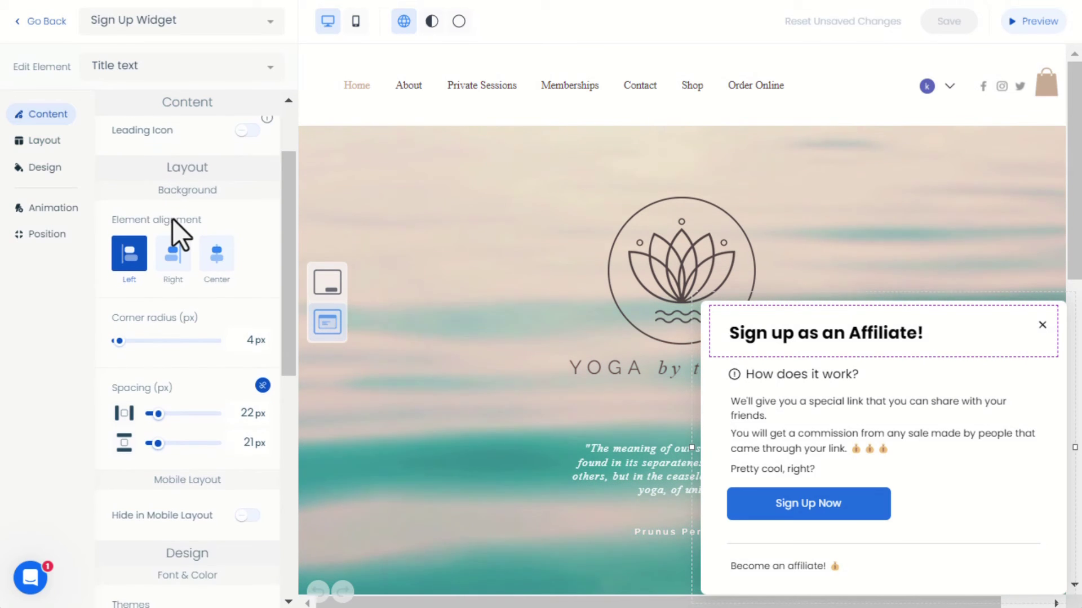
scroll(172, 218, down, 5)
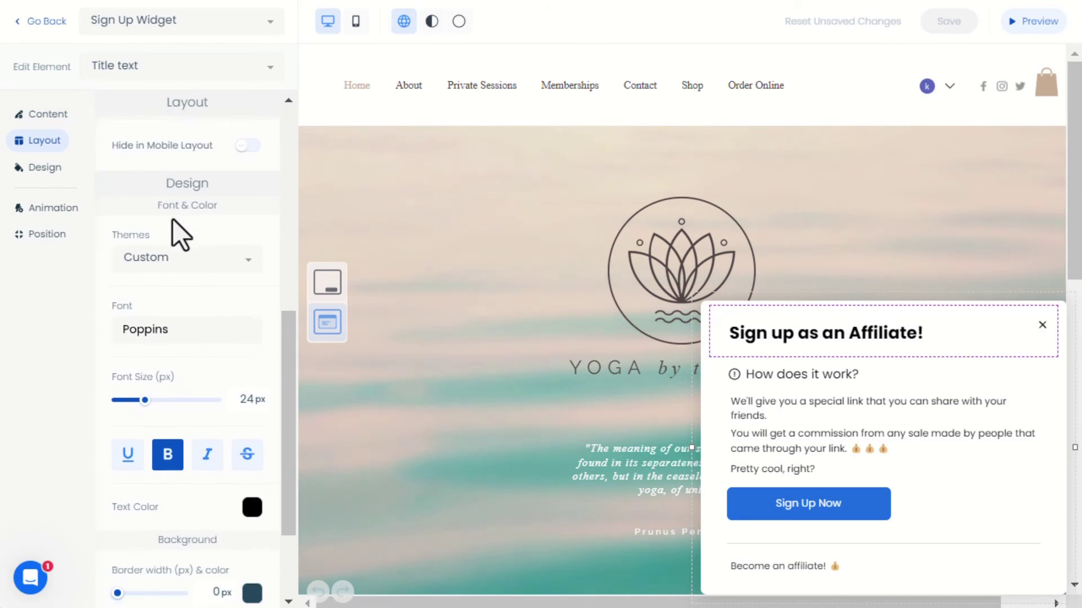
scroll(173, 219, down, 2)
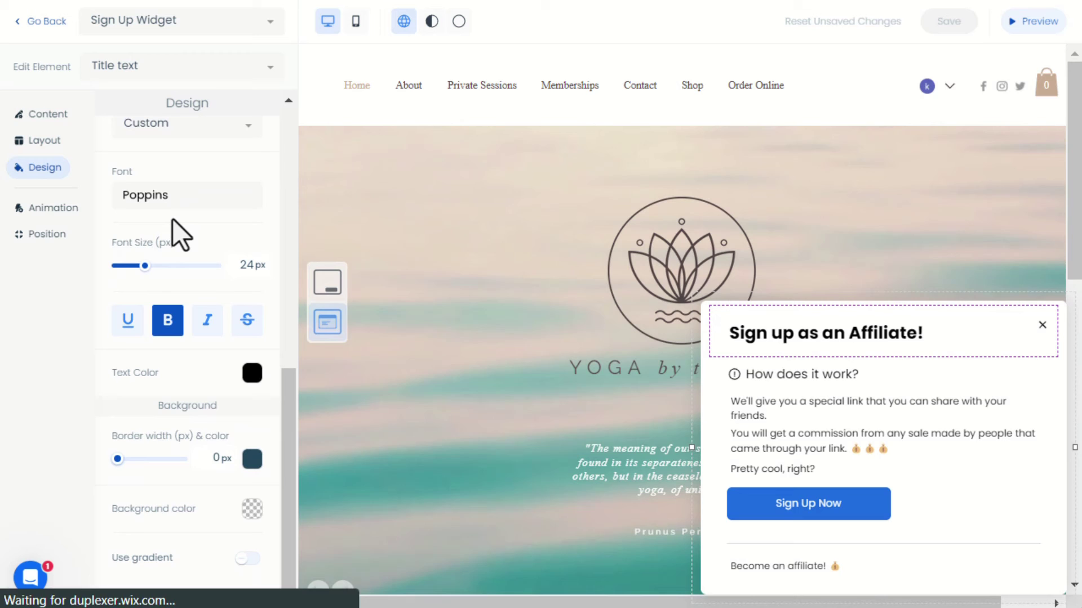
click(40, 236)
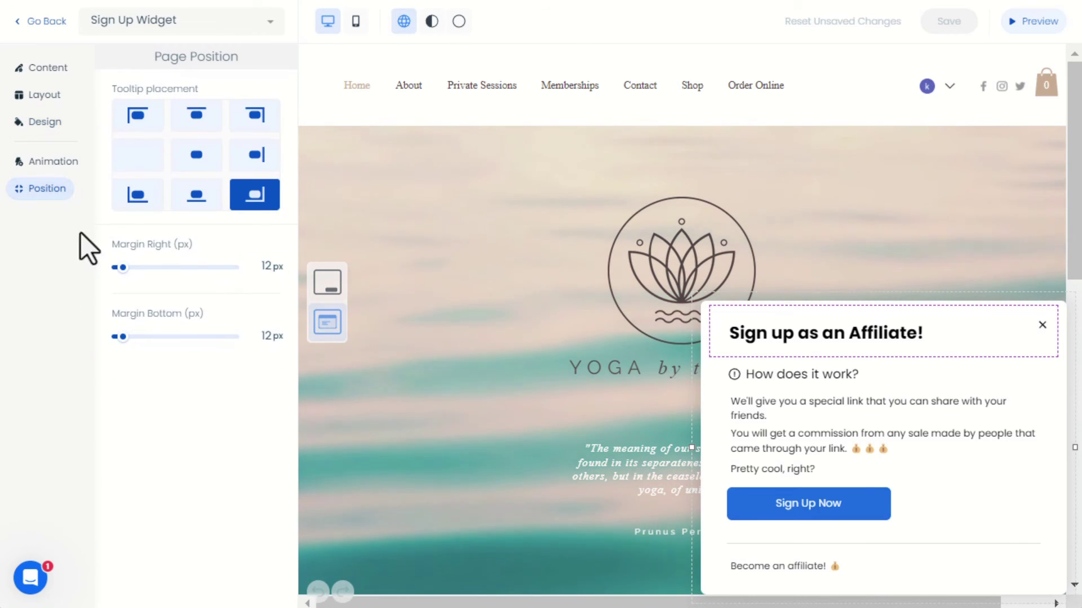
click(189, 204)
click(132, 201)
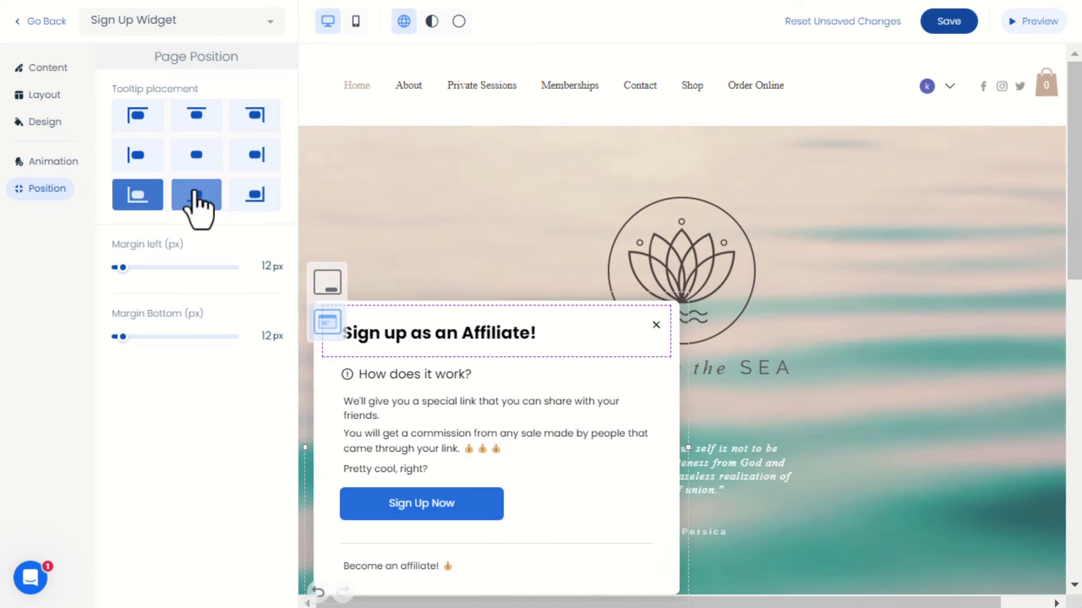
click(248, 197)
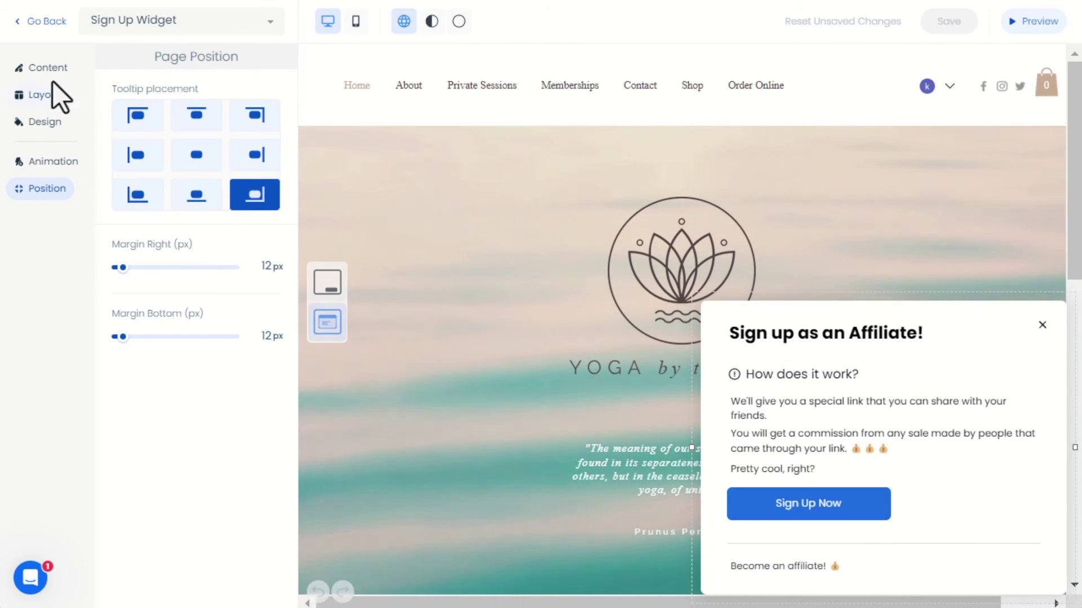
click(32, 29)
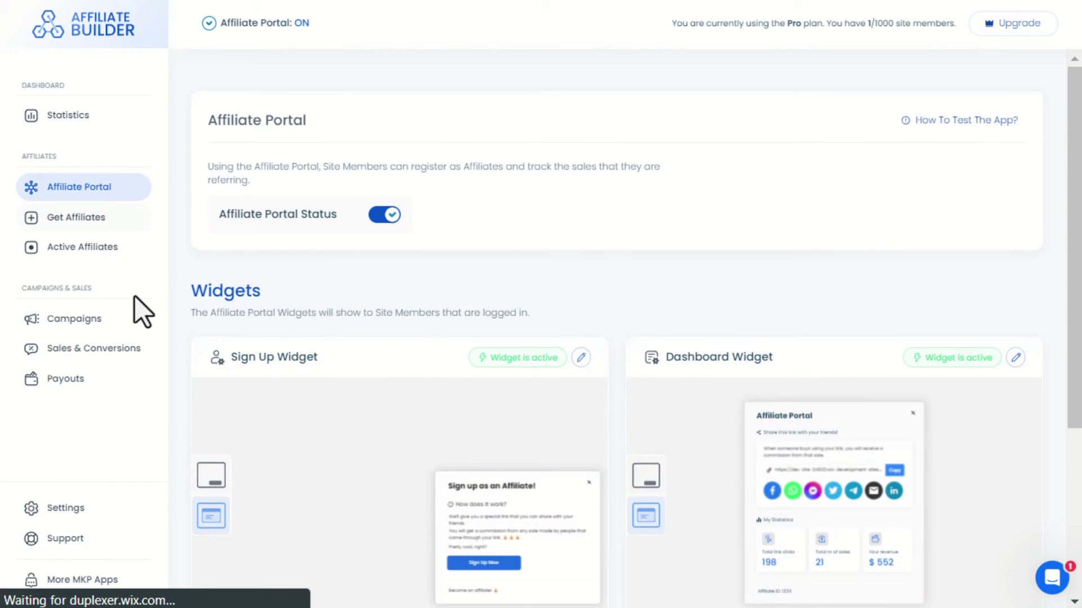
Review the accepted $7.50 store order in Sales & Conversions, then open Payouts showing $0.75 owed.
click(111, 345)
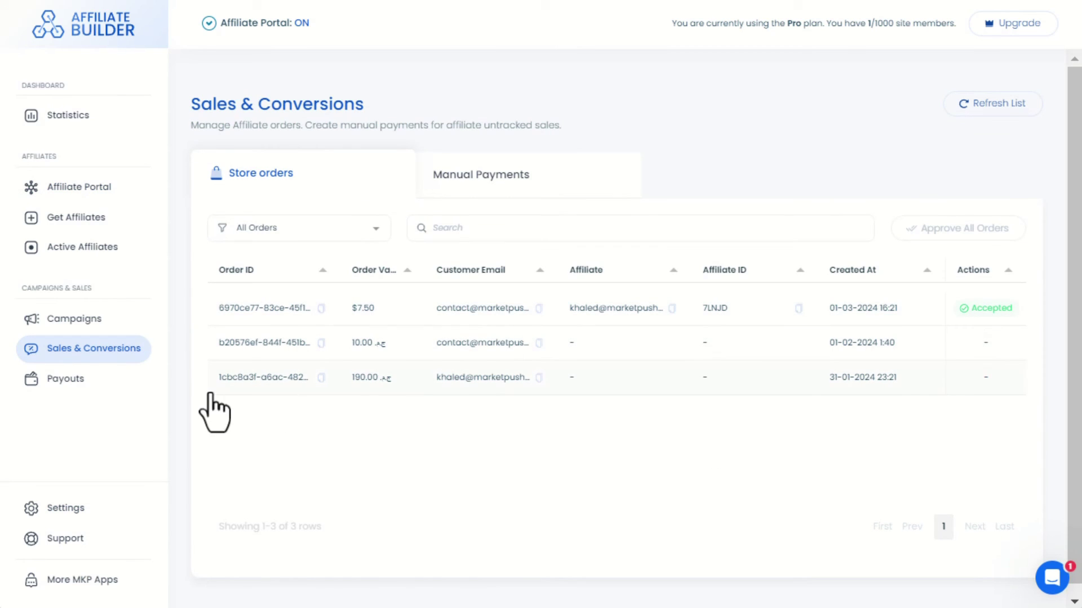
click(92, 389)
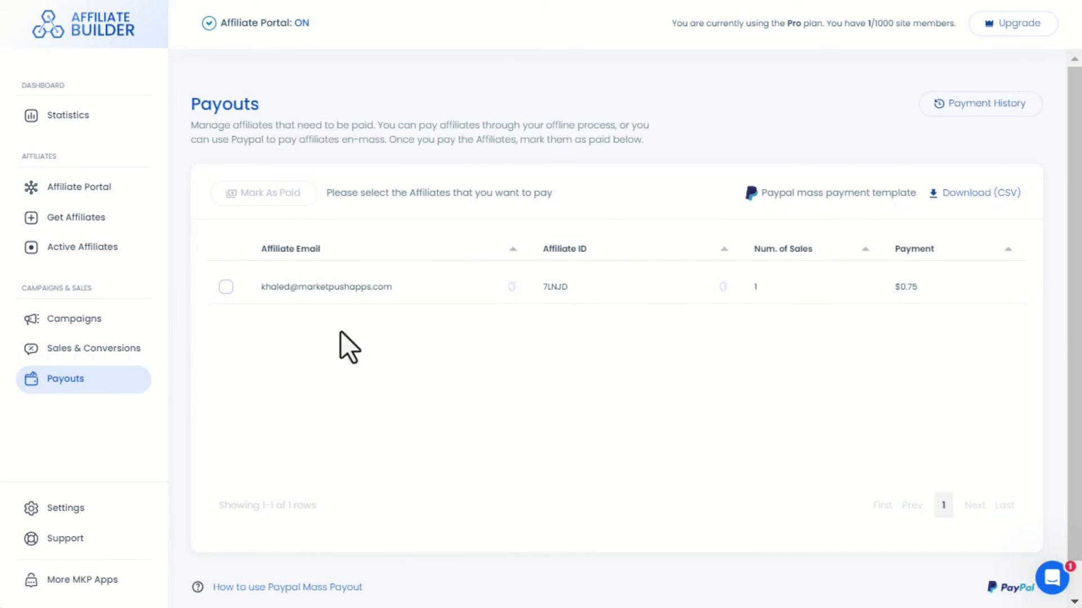
click(226, 286)
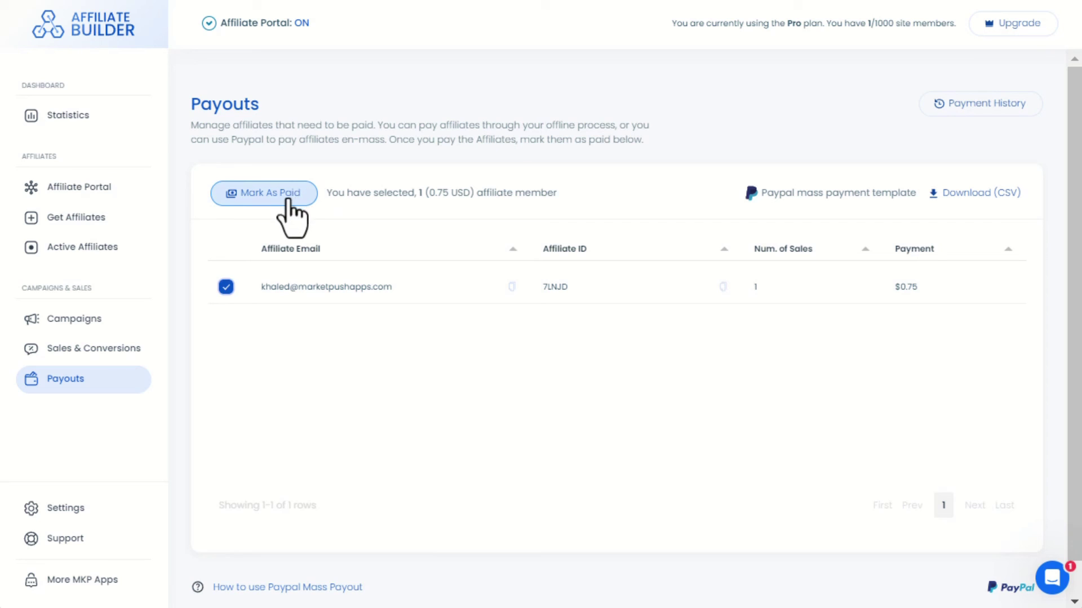
click(226, 287)
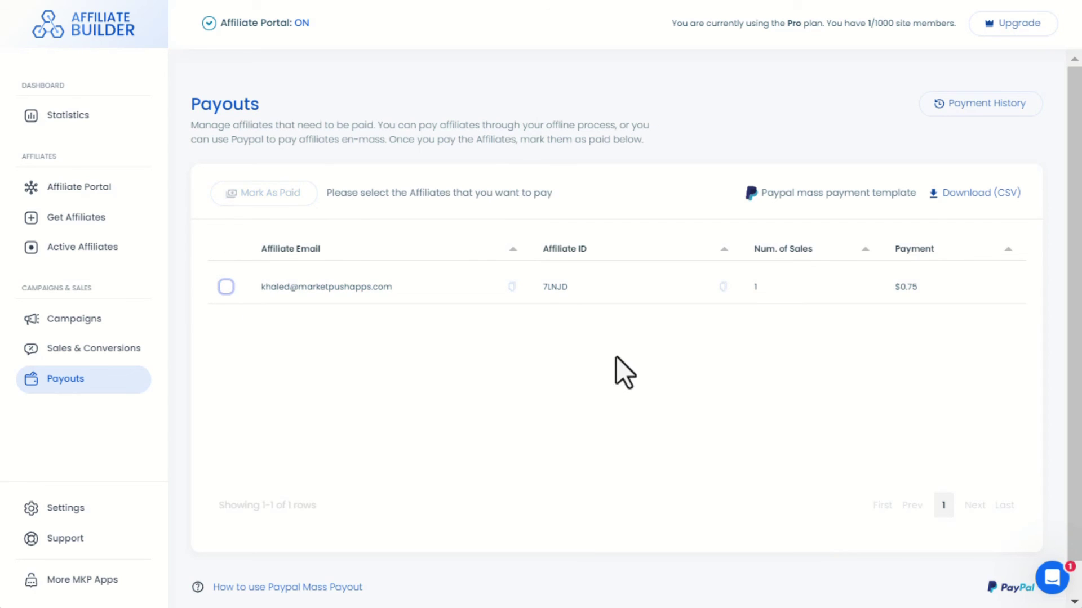